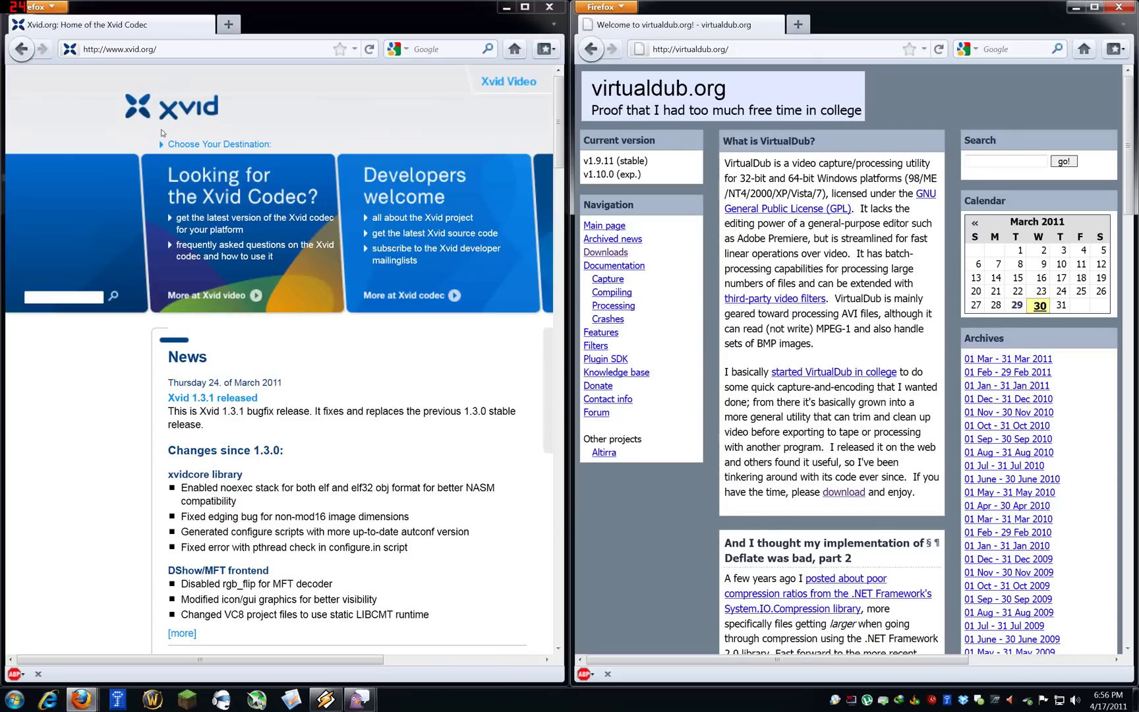
Open the latest Xvid codec page, take Mirror 1 and start the Xvid 1.3.1 installer download
{"action": "left_click", "coordinate": [156, 49]}
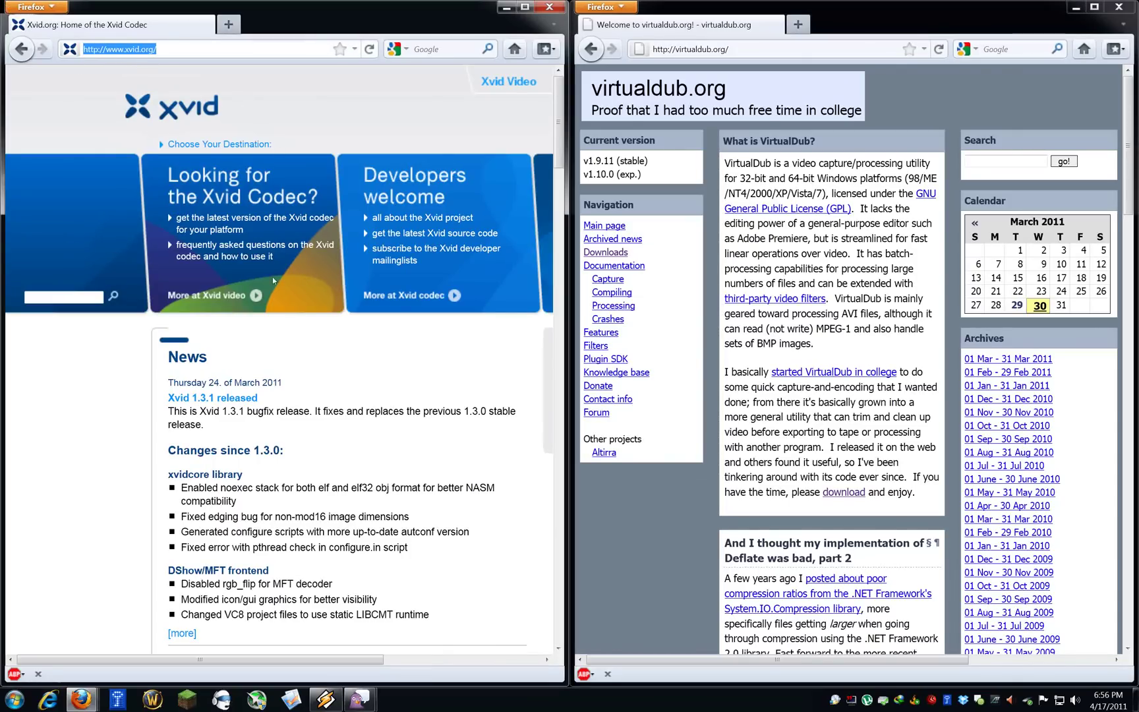
{"action": "left_click", "coordinate": [328, 403]}
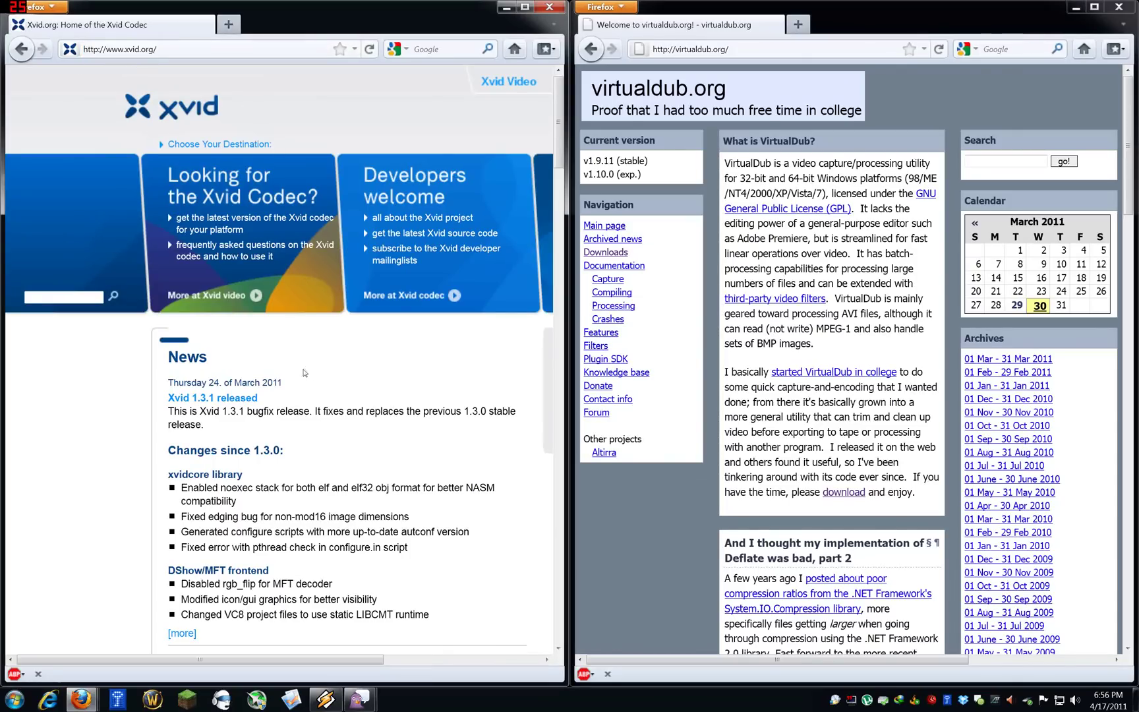
{"action": "left_click", "coordinate": [218, 228]}
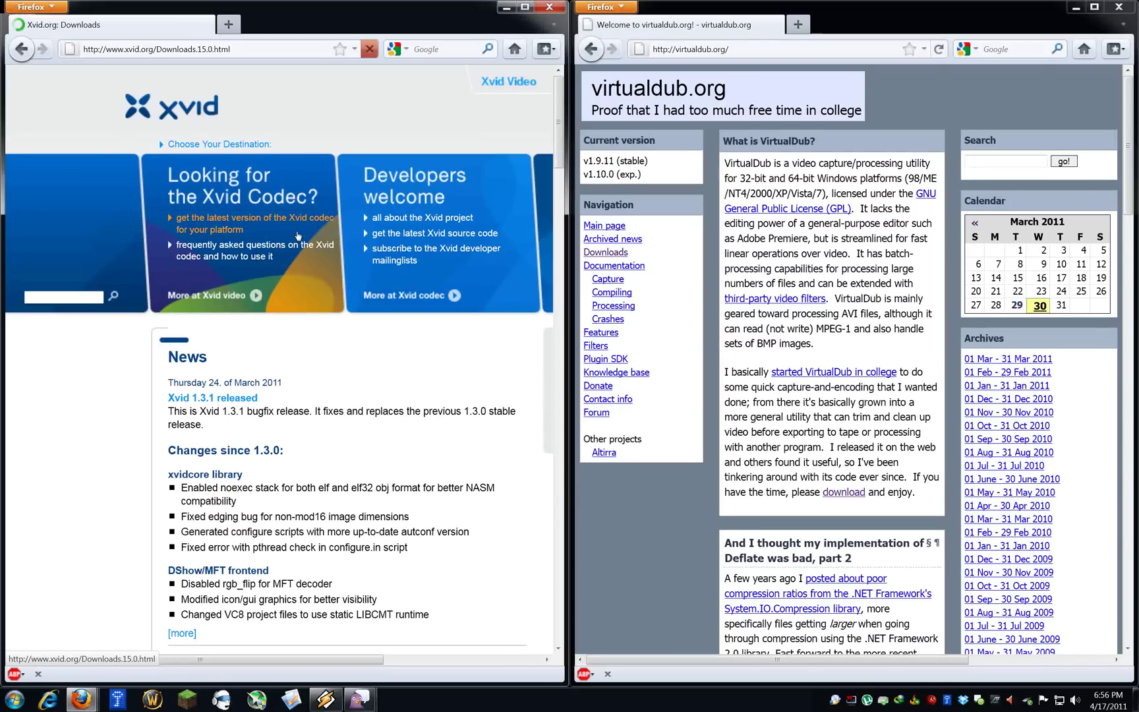
{"action": "scroll", "coordinate": [195, 421], "scroll_direction": "down", "scroll_amount": 3}
{"action": "left_click", "coordinate": [235, 419]}
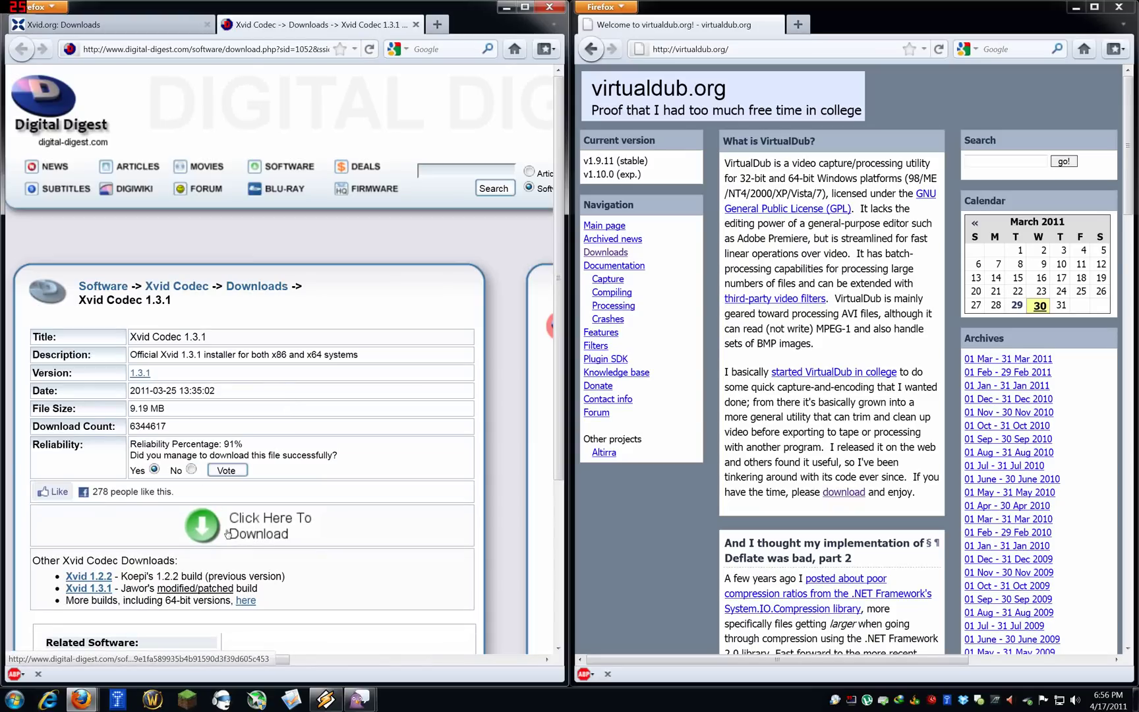
{"action": "left_click", "coordinate": [227, 533]}
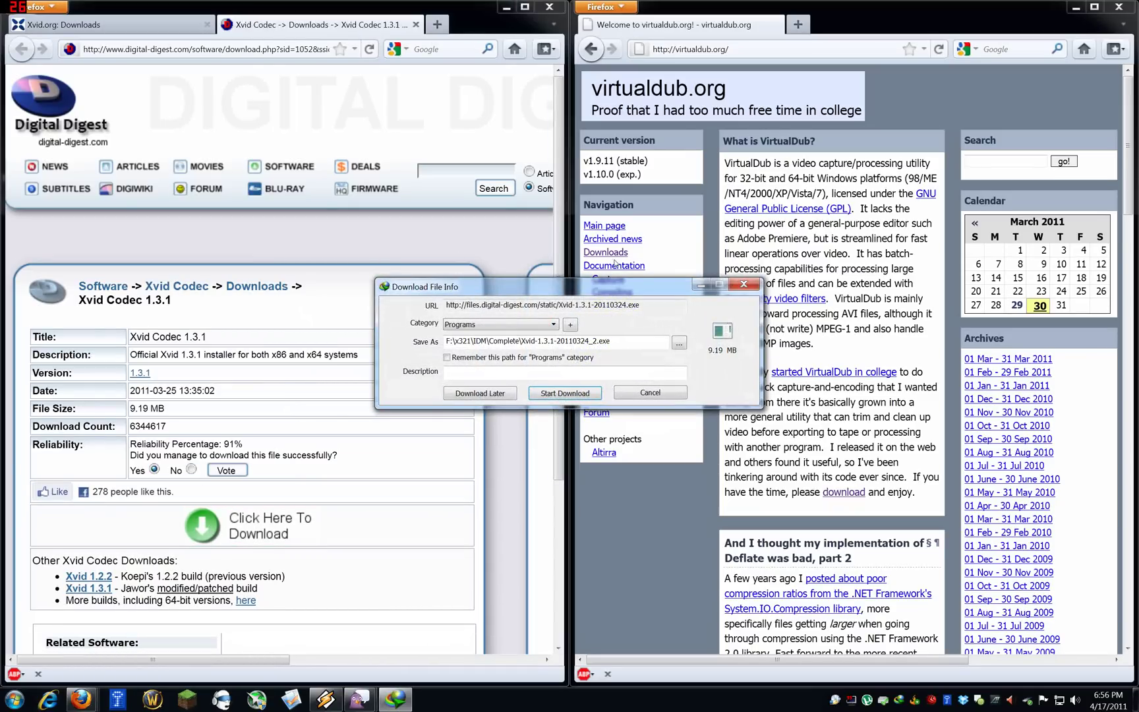
Cancel the Xvid installer download in IDM and close the two-tab Xvid browser window
{"action": "left_click", "coordinate": [650, 392]}
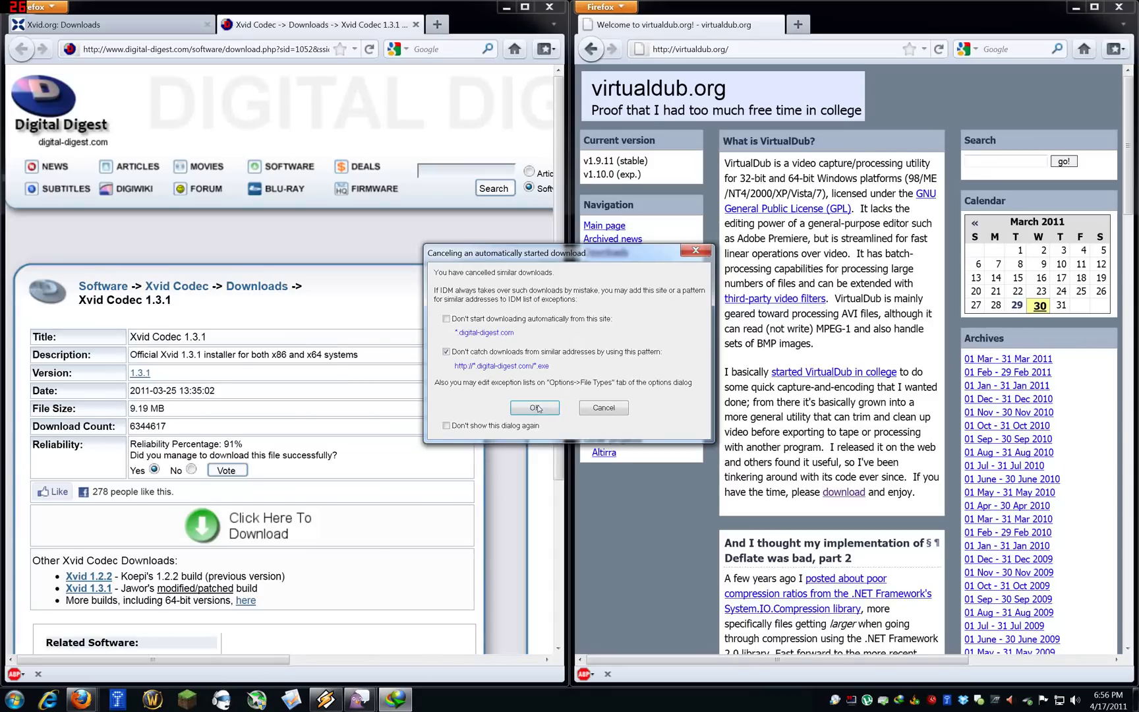
{"action": "left_click", "coordinate": [537, 408]}
{"action": "left_click", "coordinate": [686, 409]}
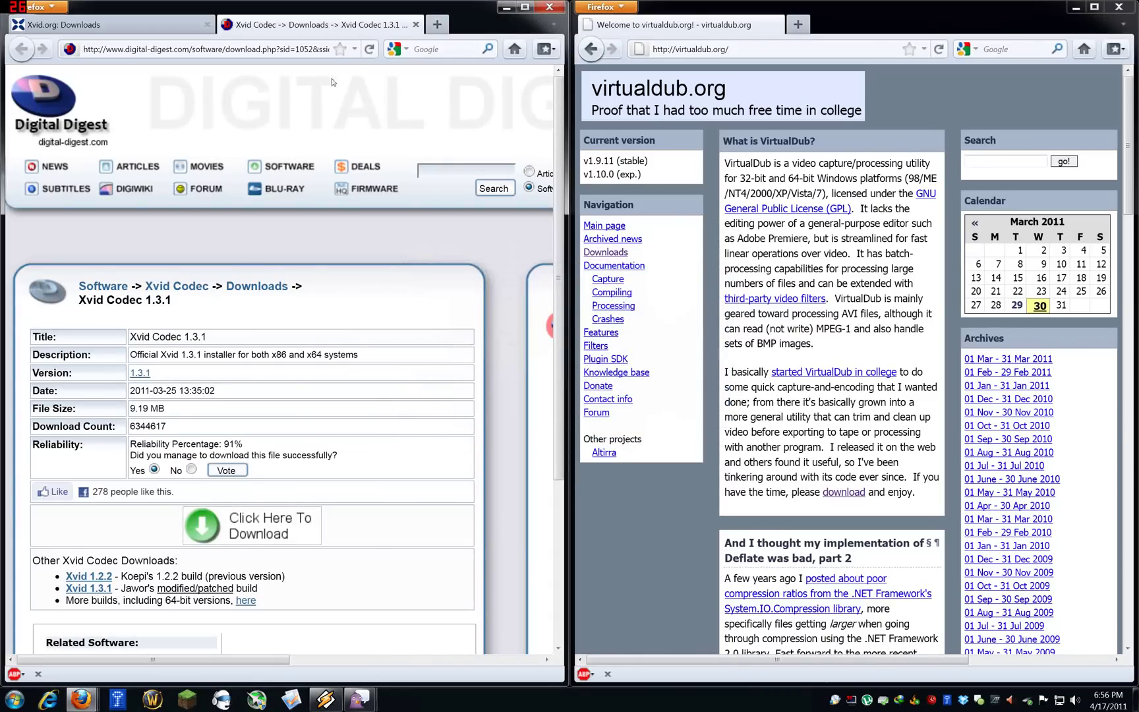
{"action": "left_click", "coordinate": [549, 7]}
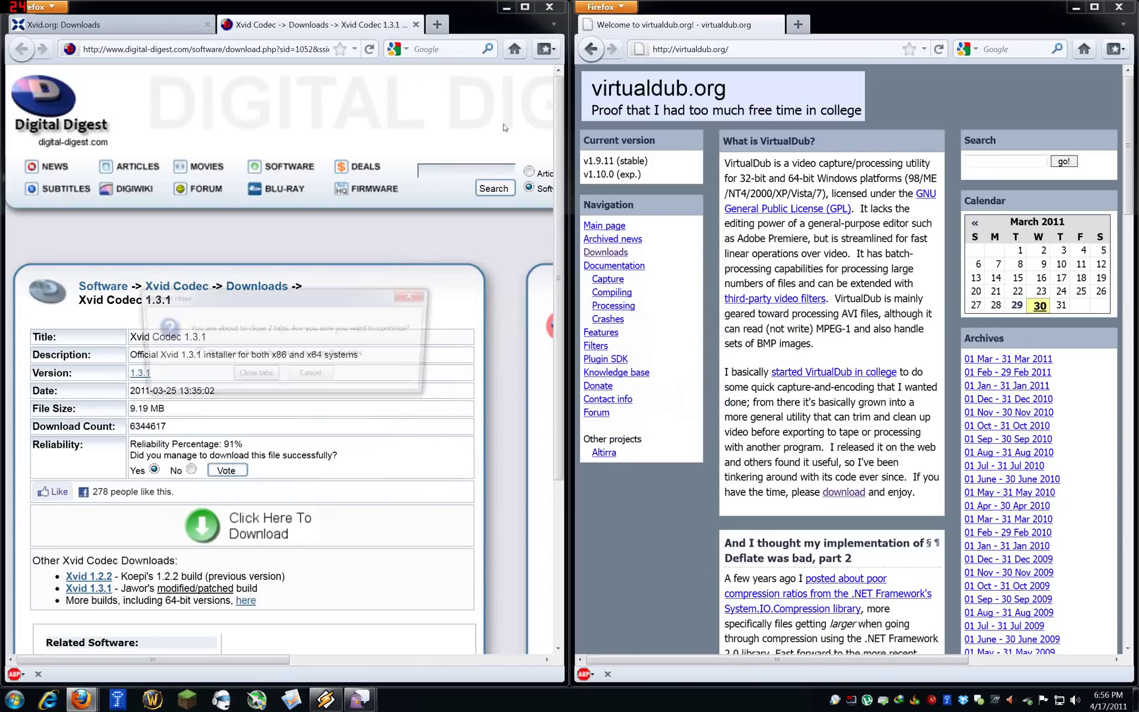
{"action": "left_click", "coordinate": [267, 375]}
Maximize virtualdub.org, go through Downloads to SourceForge, and pick the 64-bit 1.9.11 release build
{"action": "left_click", "coordinate": [1095, 7]}
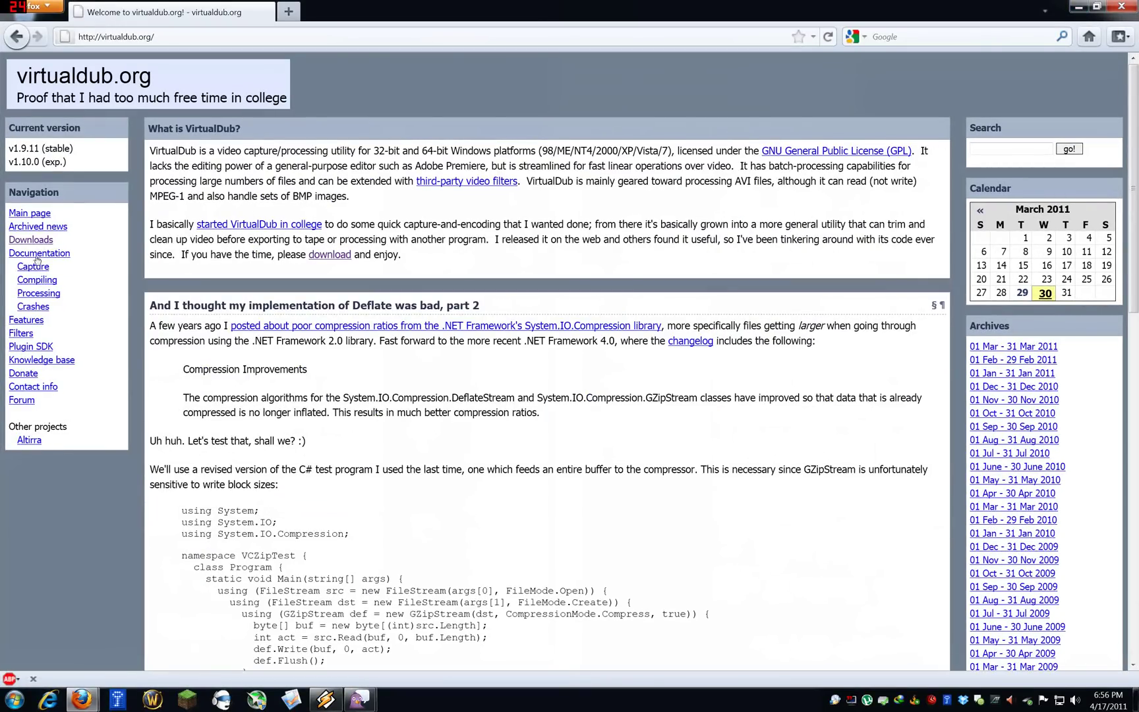
{"action": "left_click", "coordinate": [20, 240]}
{"action": "left_click", "coordinate": [192, 241]}
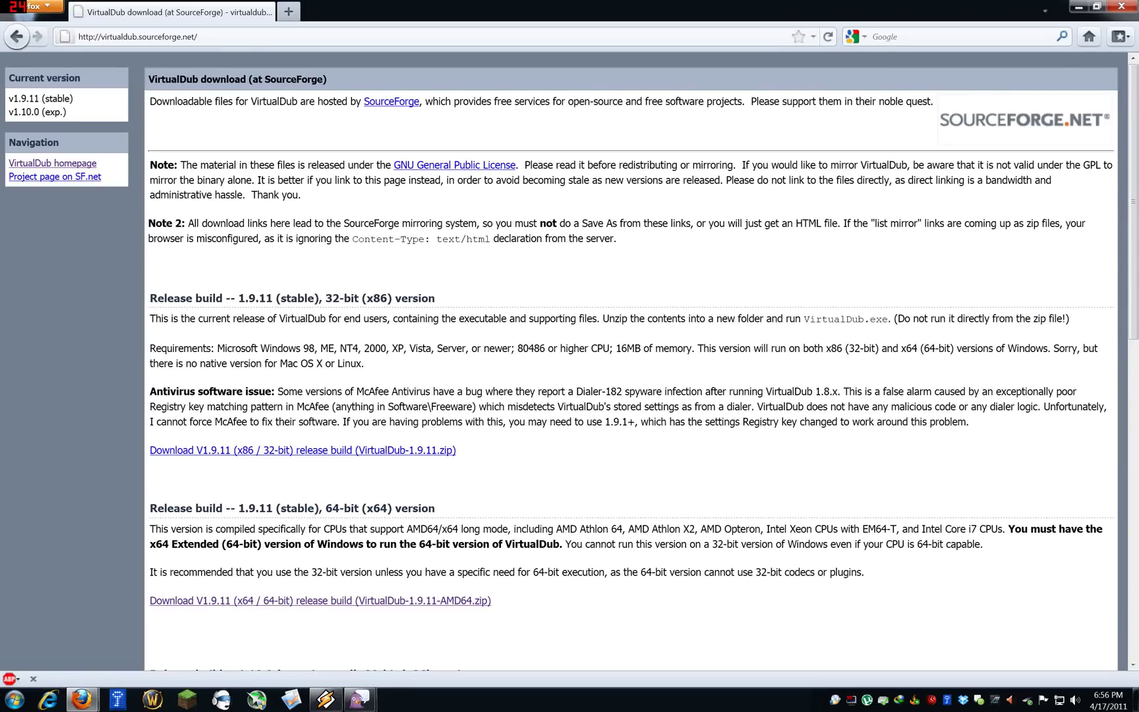
{"action": "scroll", "coordinate": [545, 266], "scroll_direction": "down", "scroll_amount": 5}
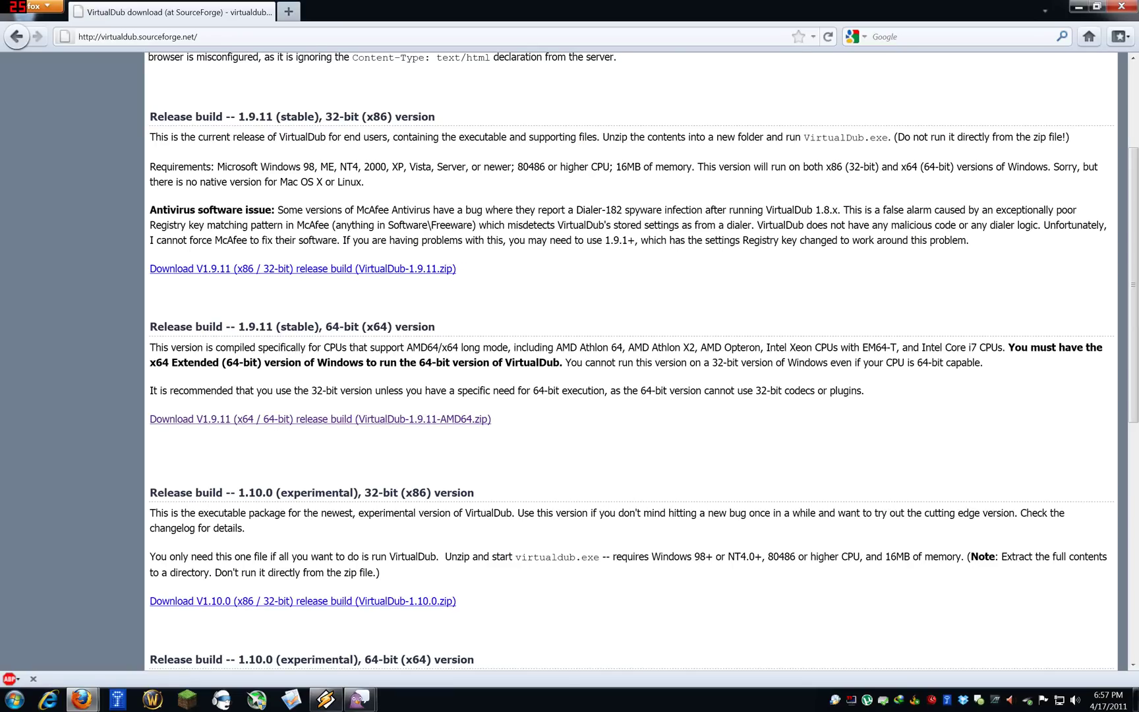
{"action": "left_click_drag", "start_coordinate": [914, 347], "coordinate": [1007, 347]}
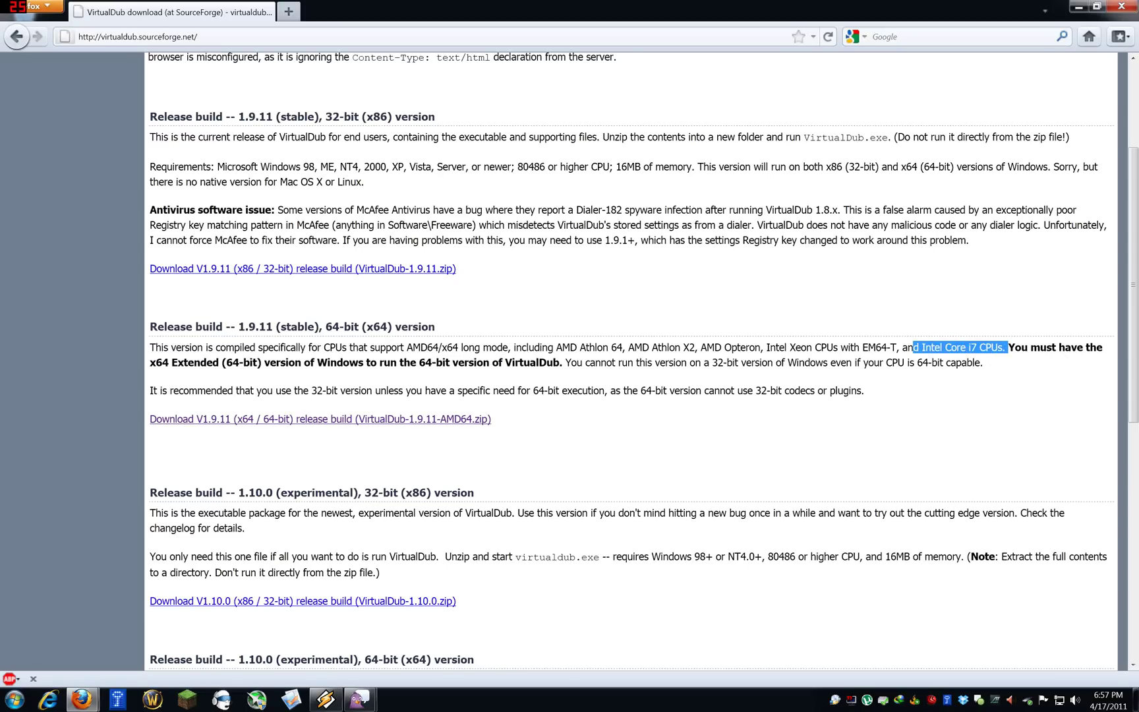
{"action": "left_click", "coordinate": [215, 437]}
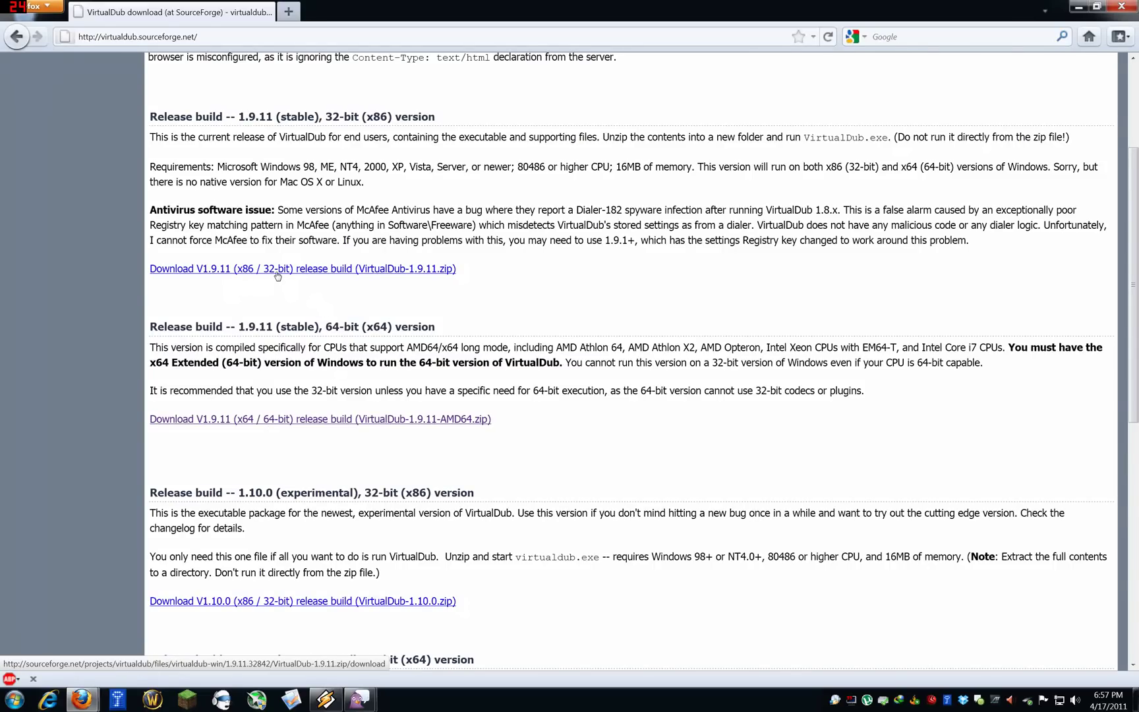
{"action": "scroll", "coordinate": [265, 300], "scroll_direction": "up", "scroll_amount": 3}
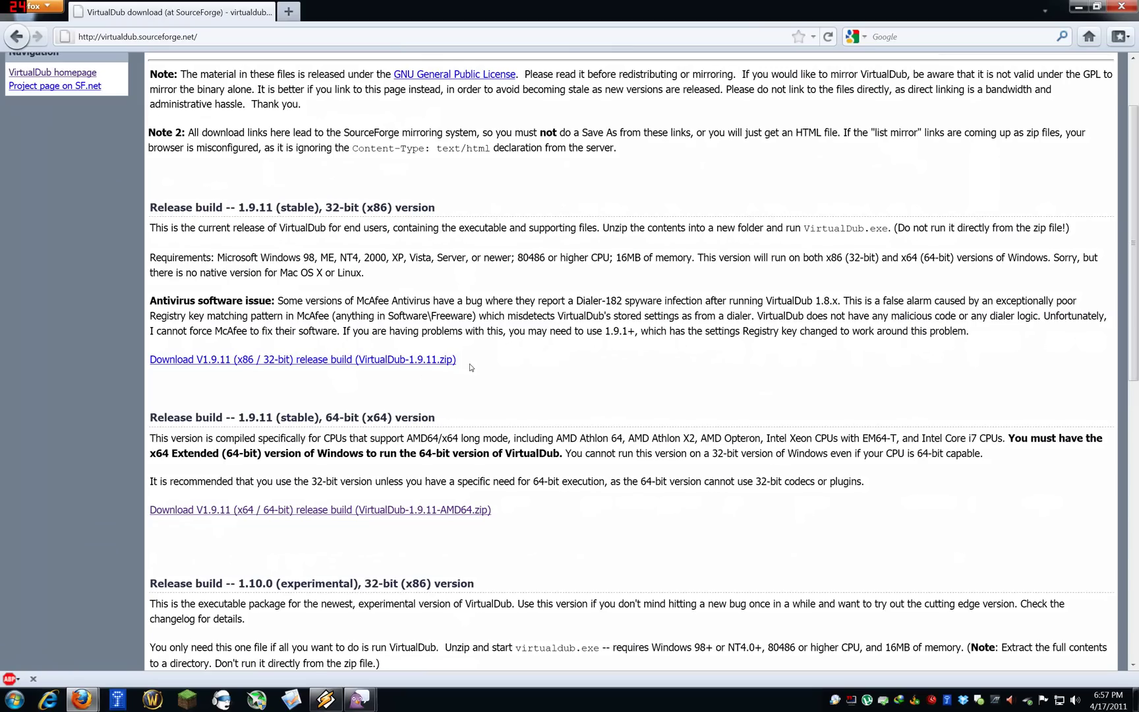
{"action": "left_click", "coordinate": [275, 513]}
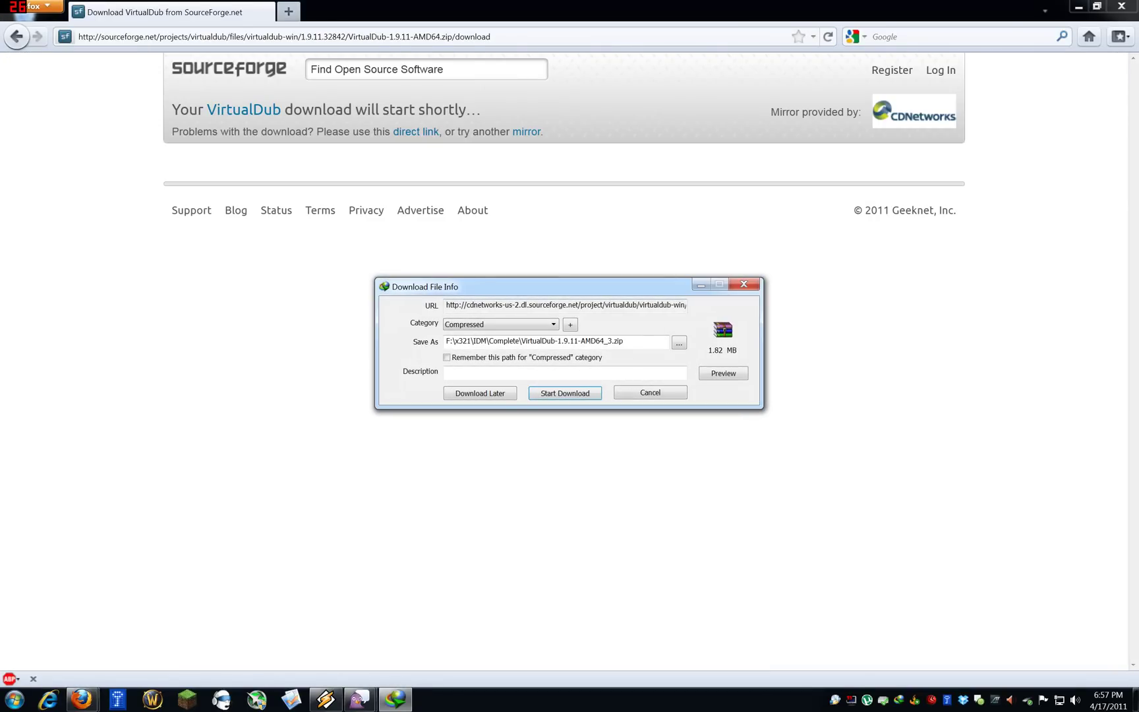
Download VirtualDub-1.9.11-AMD64 zip (1.82 MB) in IDM and open the finished file
{"action": "left_click", "coordinate": [568, 395]}
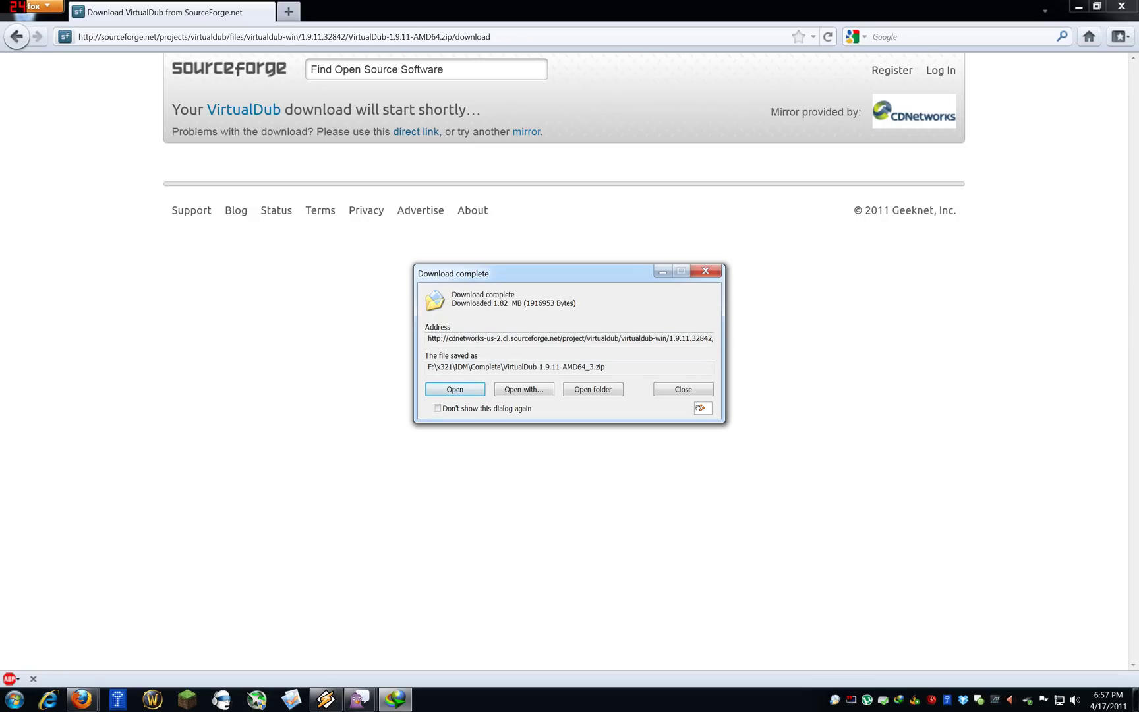
{"action": "left_click", "coordinate": [456, 390]}
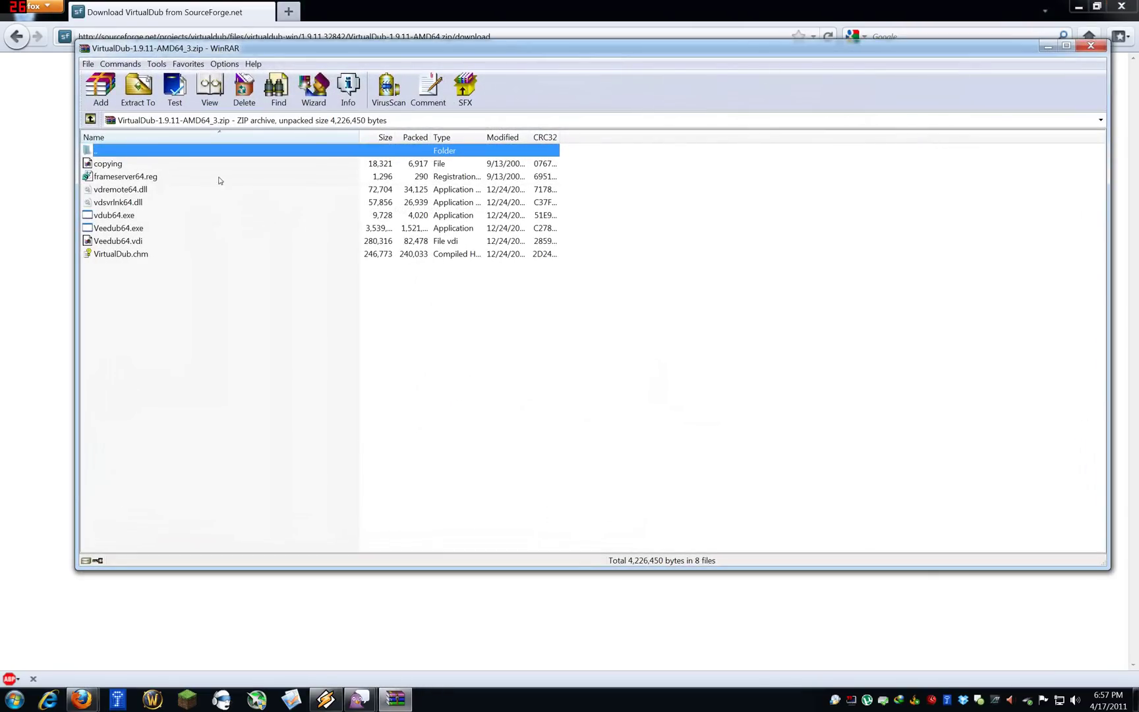
Extract all eight archive files to c:\vir2 with Yes to All, then close WinRAR and Firefox
{"action": "key", "text": "Down"}
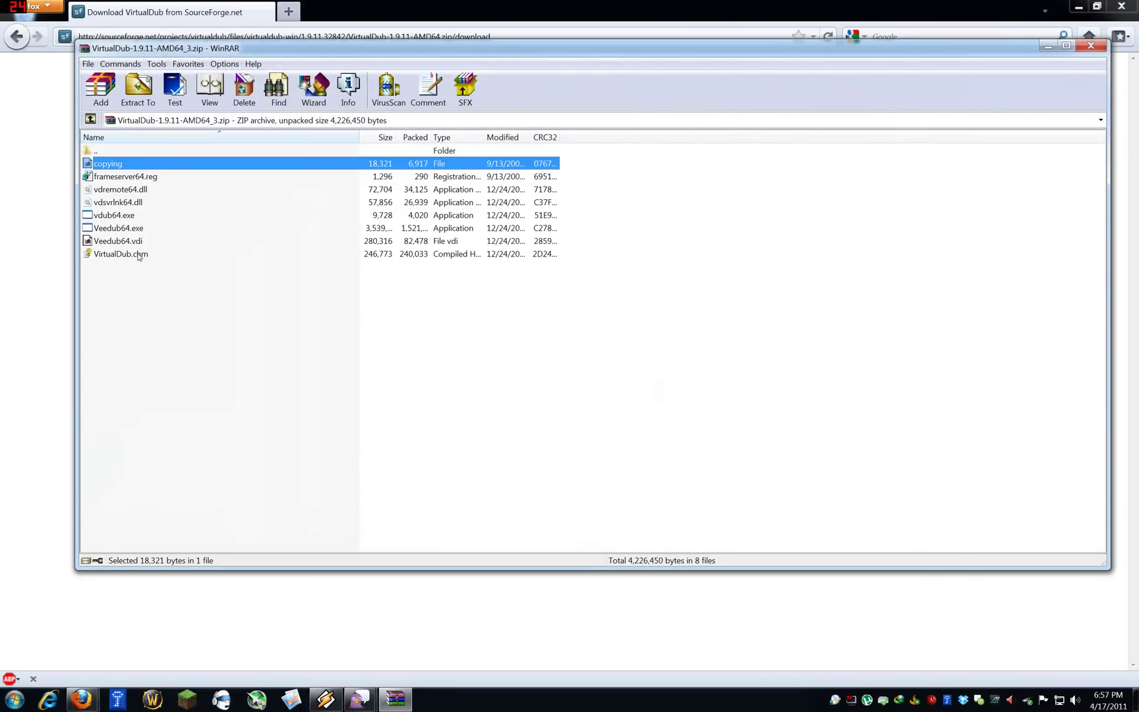
{"action": "key", "text": "ctrl+a"}
{"action": "key", "text": "alt+e"}
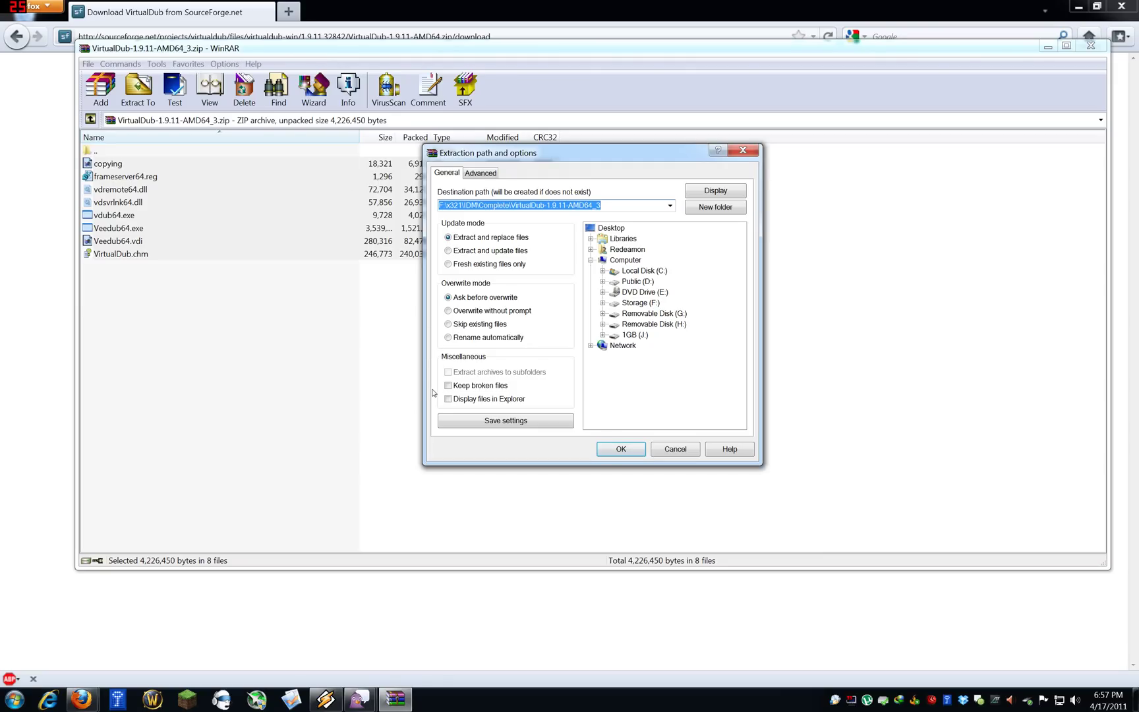
{"action": "type", "text": "c:\\vir2"}
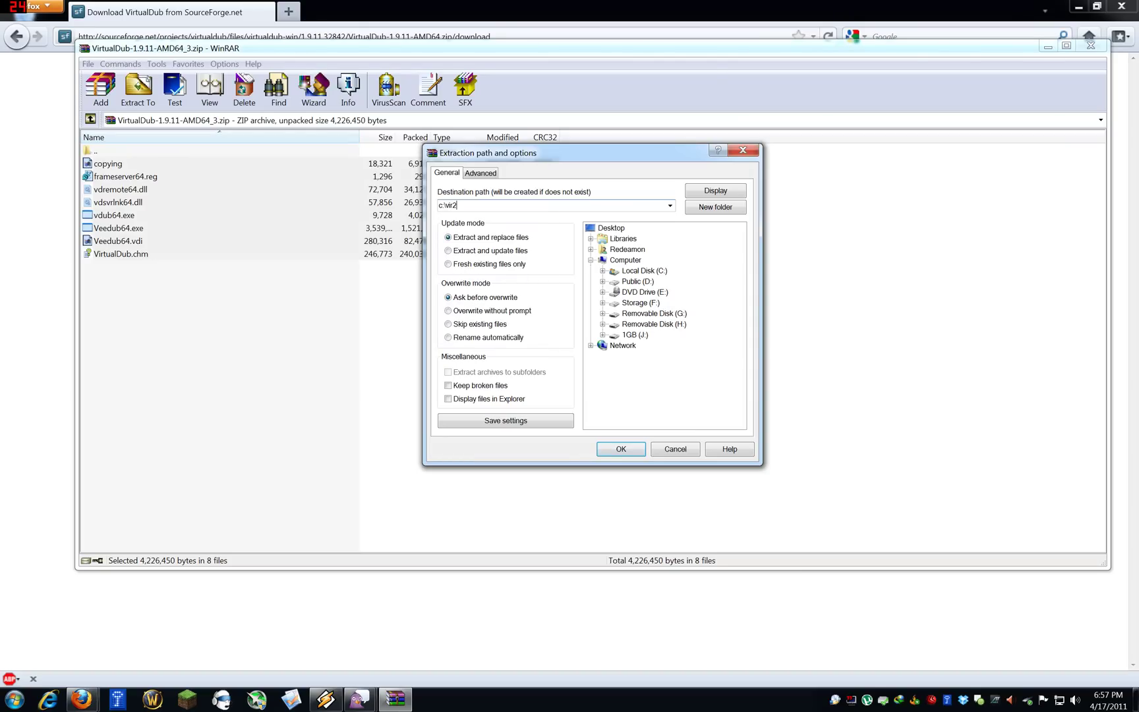
{"action": "key", "text": "Return"}
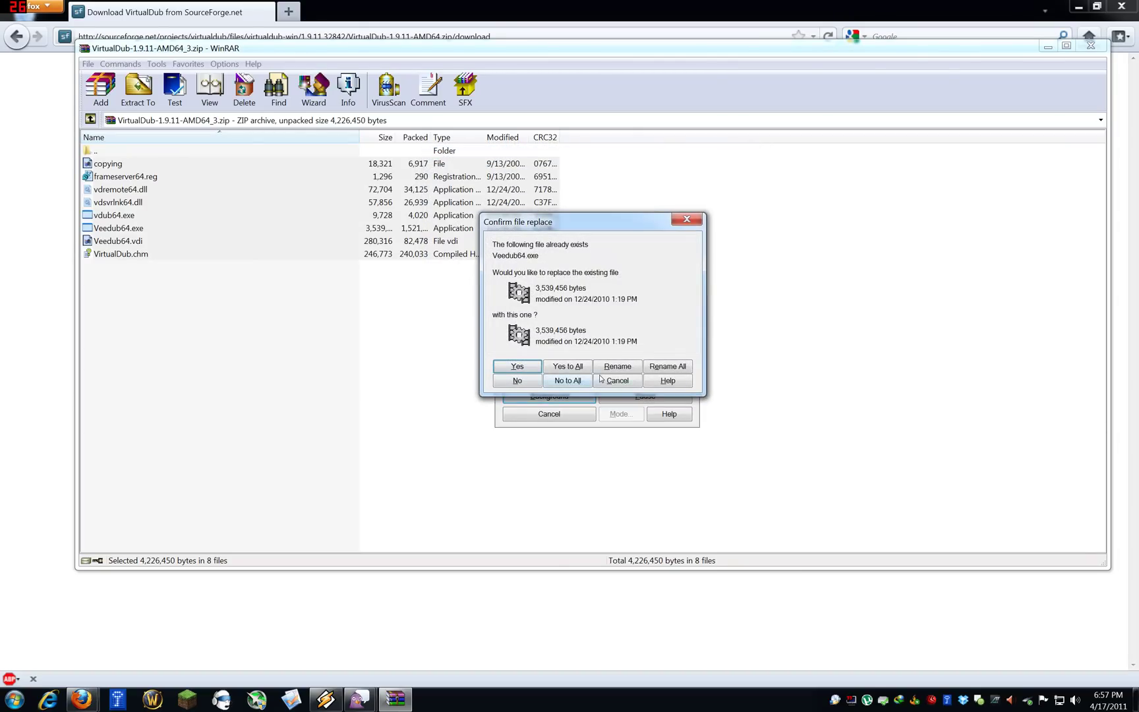
{"action": "left_click", "coordinate": [571, 367]}
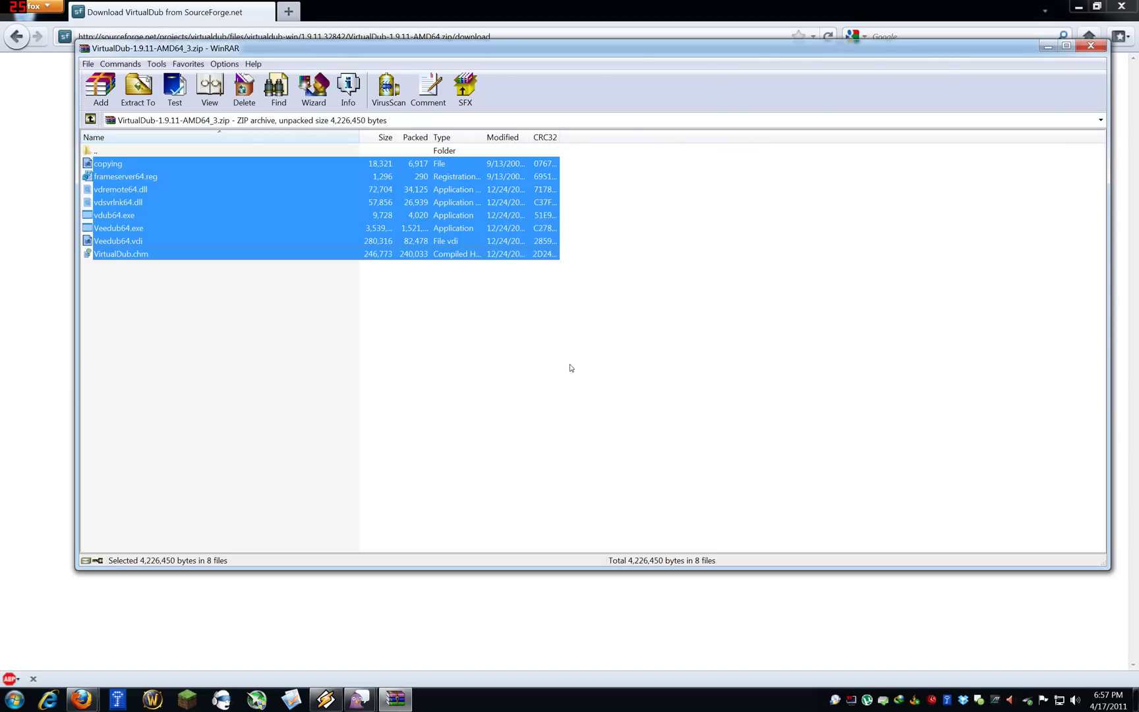
{"action": "left_click", "coordinate": [1084, 48]}
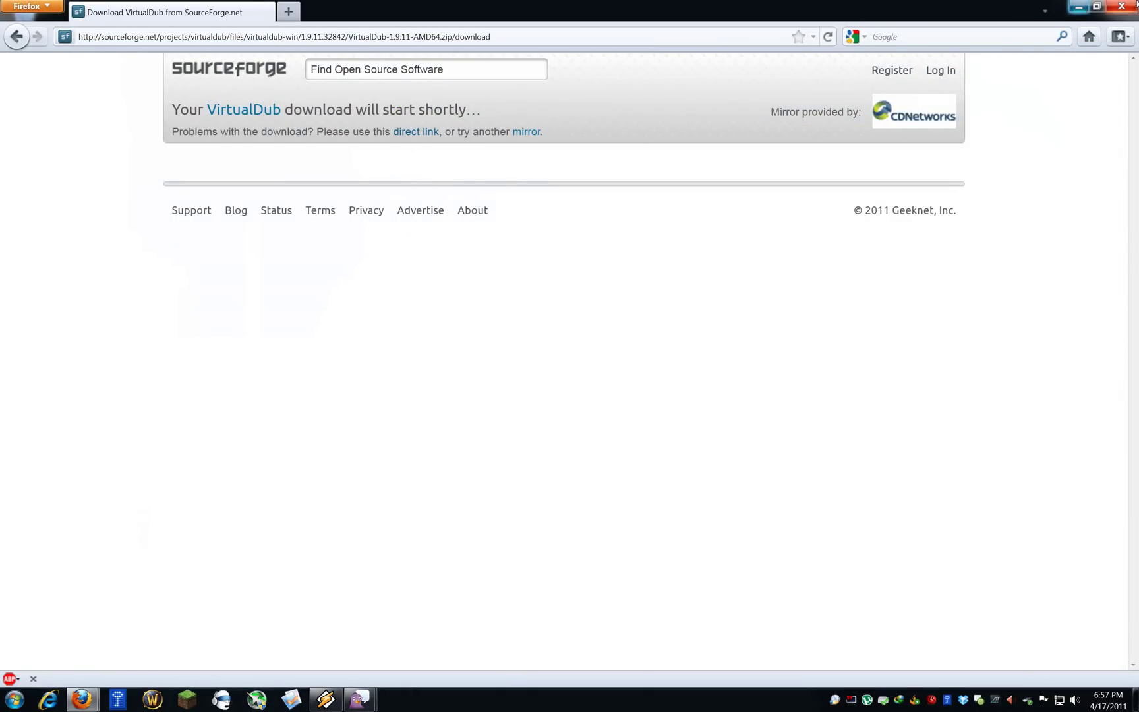
{"action": "left_click", "coordinate": [1120, 7]}
Open Local Disk (C:) > vir in Explorer and run Veedub64.exe
{"action": "key", "text": "super+e"}
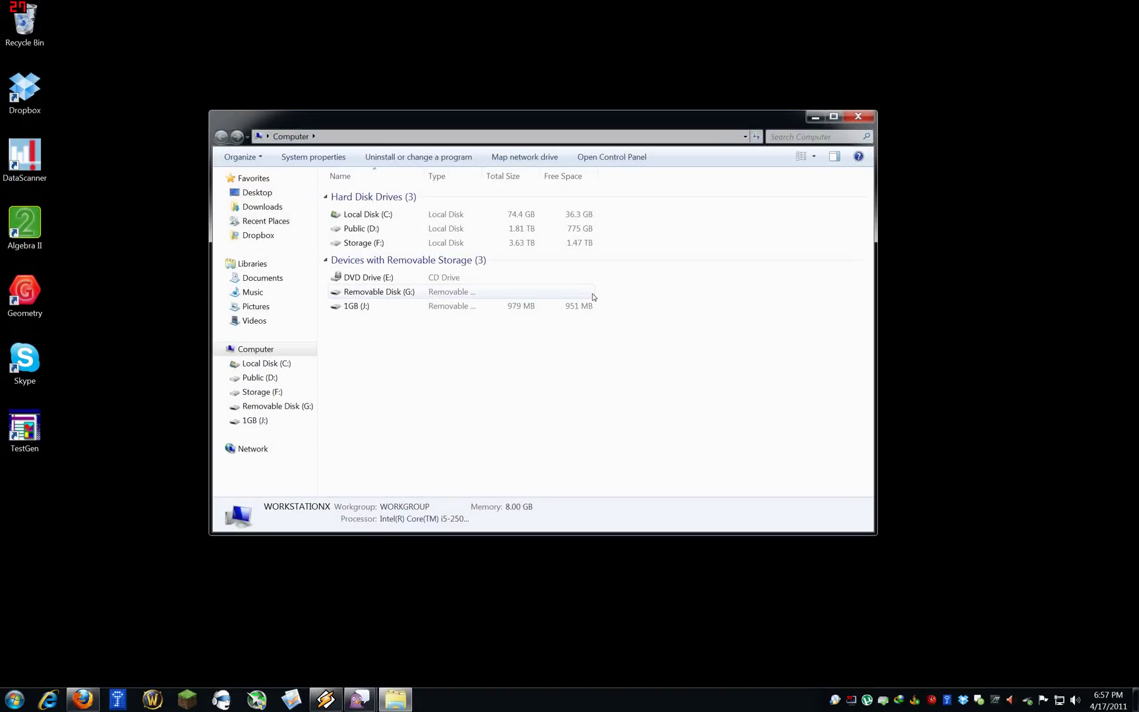
{"action": "double_click", "coordinate": [389, 213]}
{"action": "double_click", "coordinate": [360, 269]}
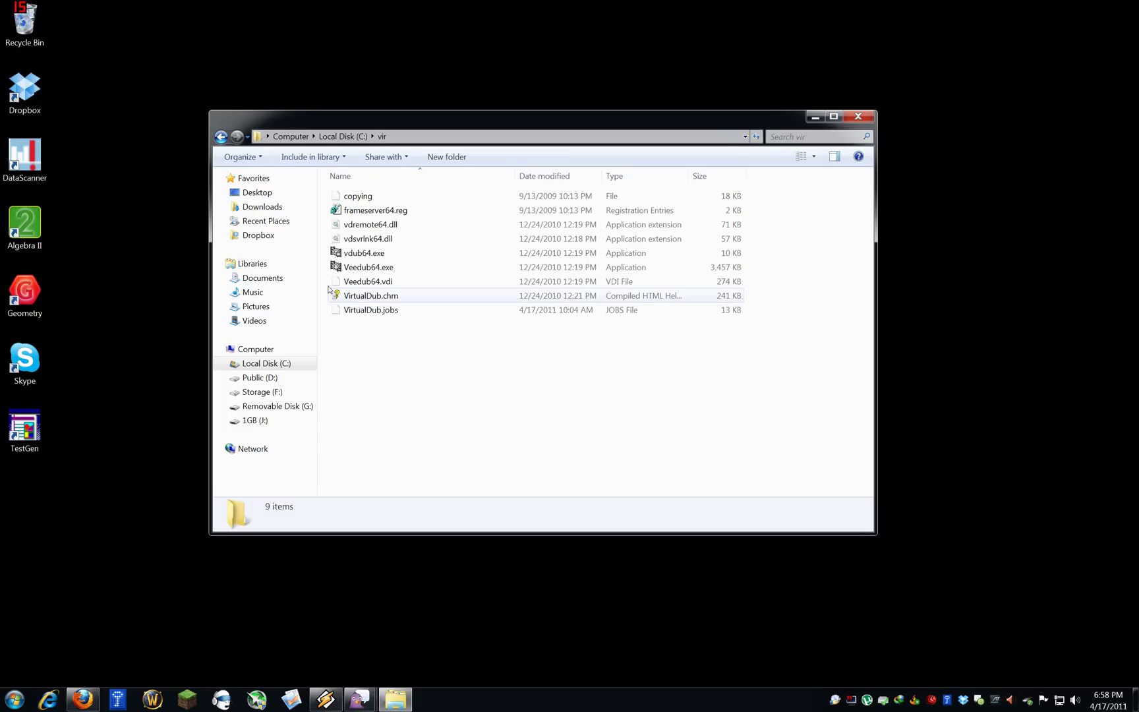
{"action": "double_click", "coordinate": [384, 268]}
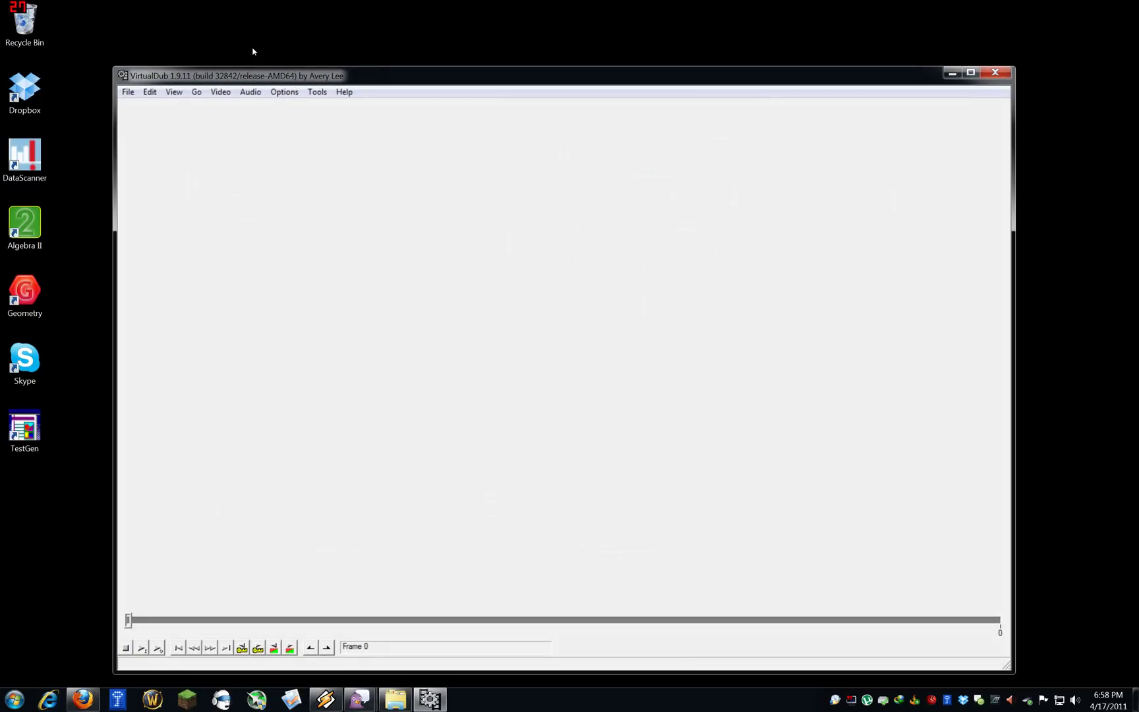
{"action": "left_click_drag", "start_coordinate": [369, 81], "coordinate": [363, 44]}
{"action": "left_click", "coordinate": [117, 53]}
{"action": "left_click", "coordinate": [148, 67]}
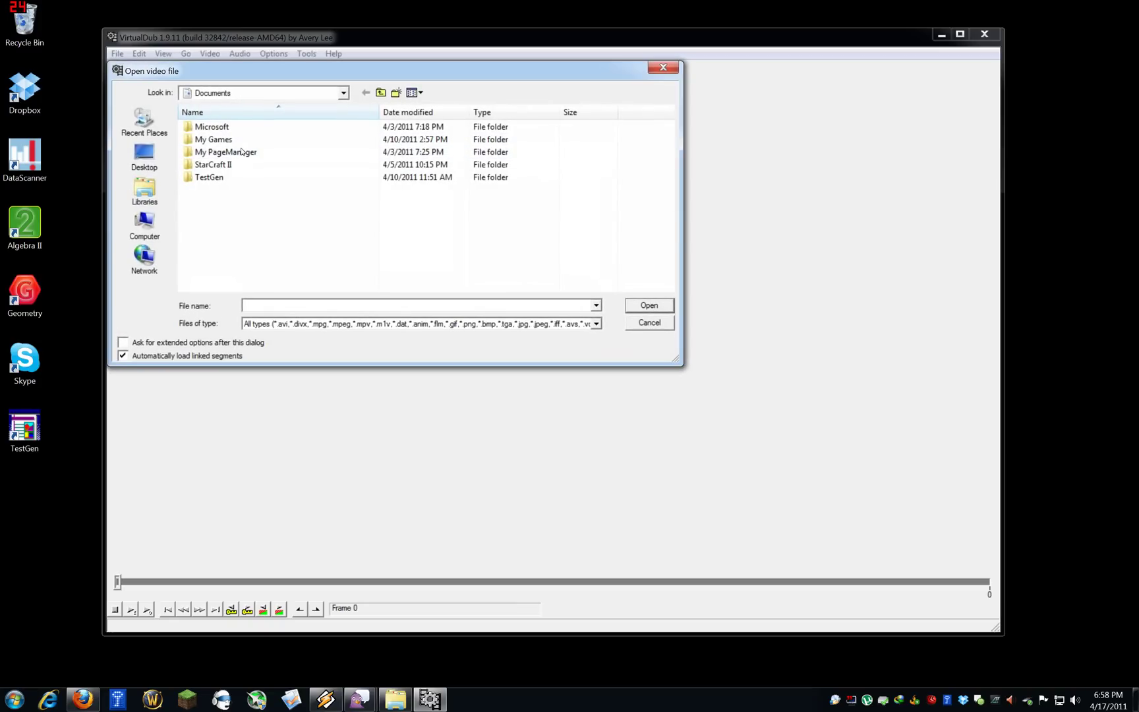
{"action": "left_click", "coordinate": [198, 93]}
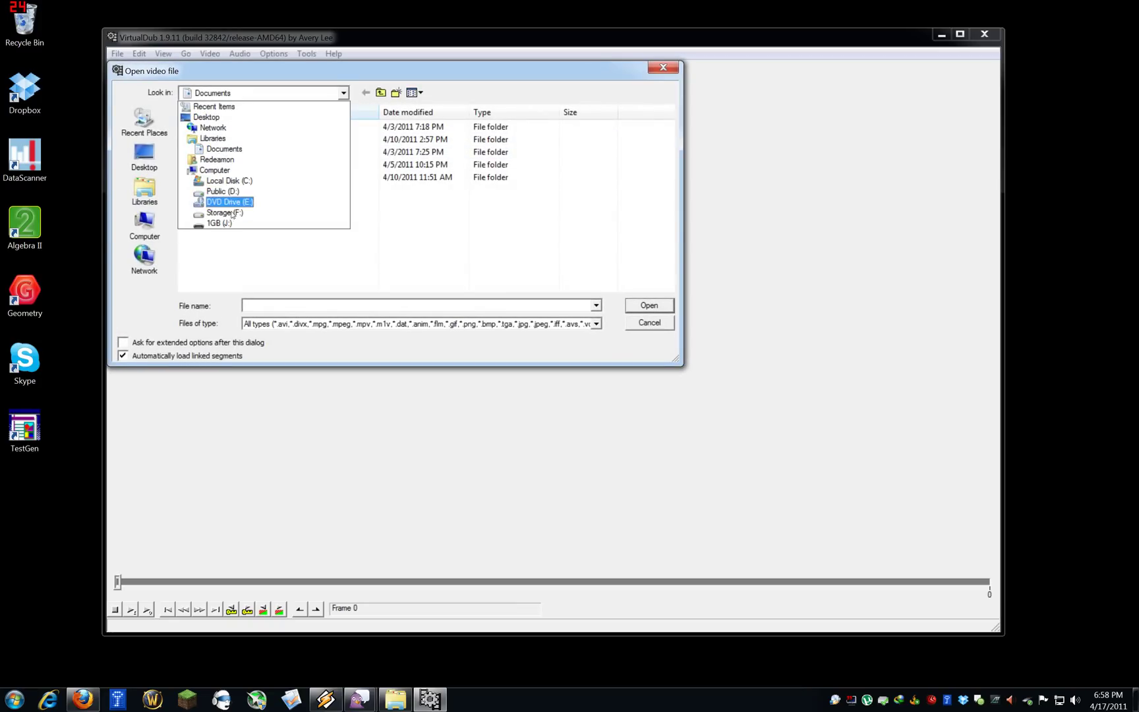
{"action": "left_click", "coordinate": [224, 212]}
{"action": "double_click", "coordinate": [198, 127]}
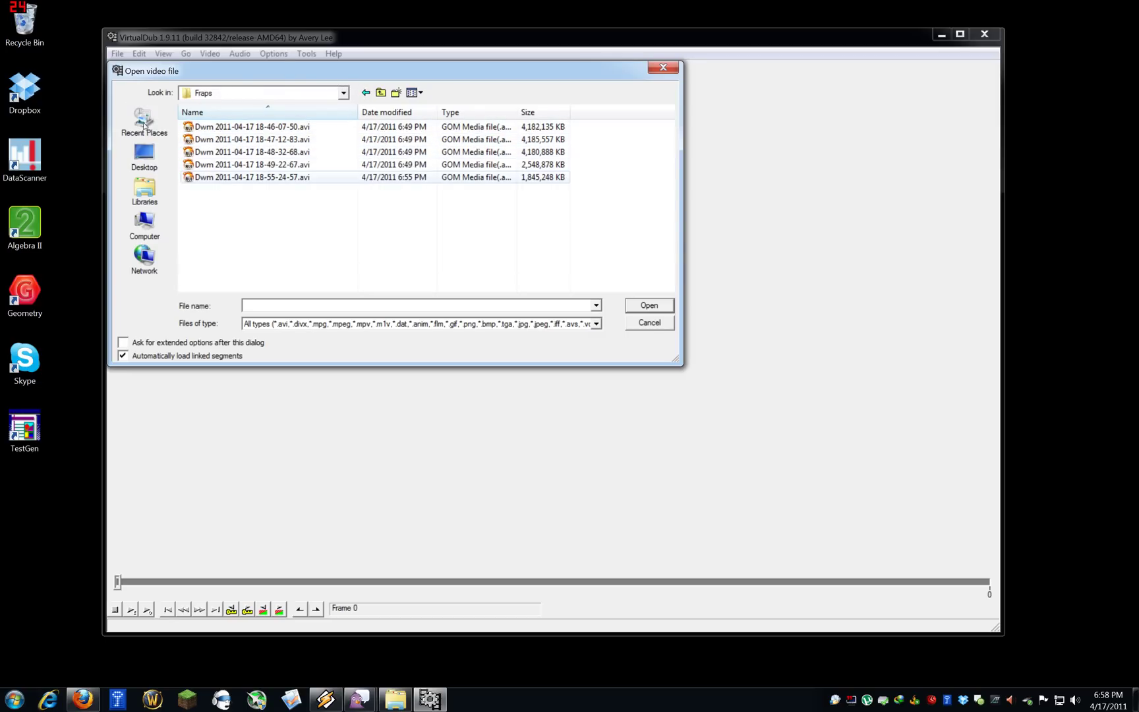
{"action": "double_click", "coordinate": [252, 126]}
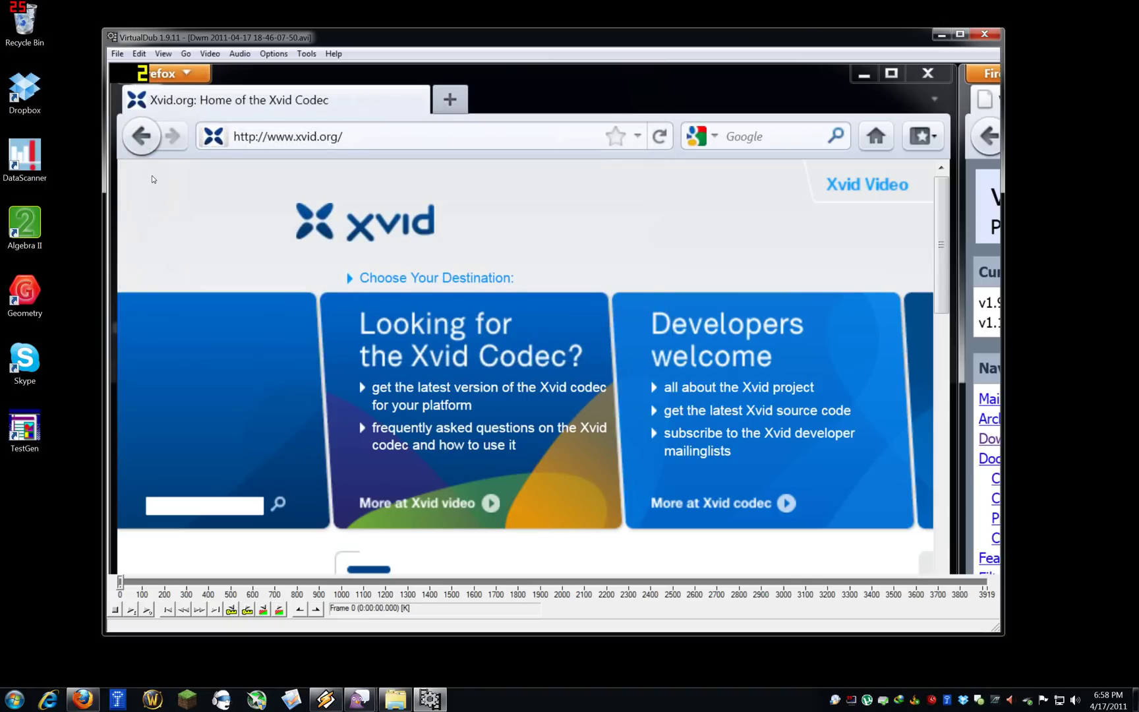
Append the second Dwm recording as an AVI segment
{"action": "key", "text": "alt"}
{"action": "key", "text": "Down"}
{"action": "key", "text": "Right"}
{"action": "key", "text": "Left"}
{"action": "key", "text": "Down"}
{"action": "key", "text": "Down"}
{"action": "key", "text": "Down"}
{"action": "key", "text": "Up"}
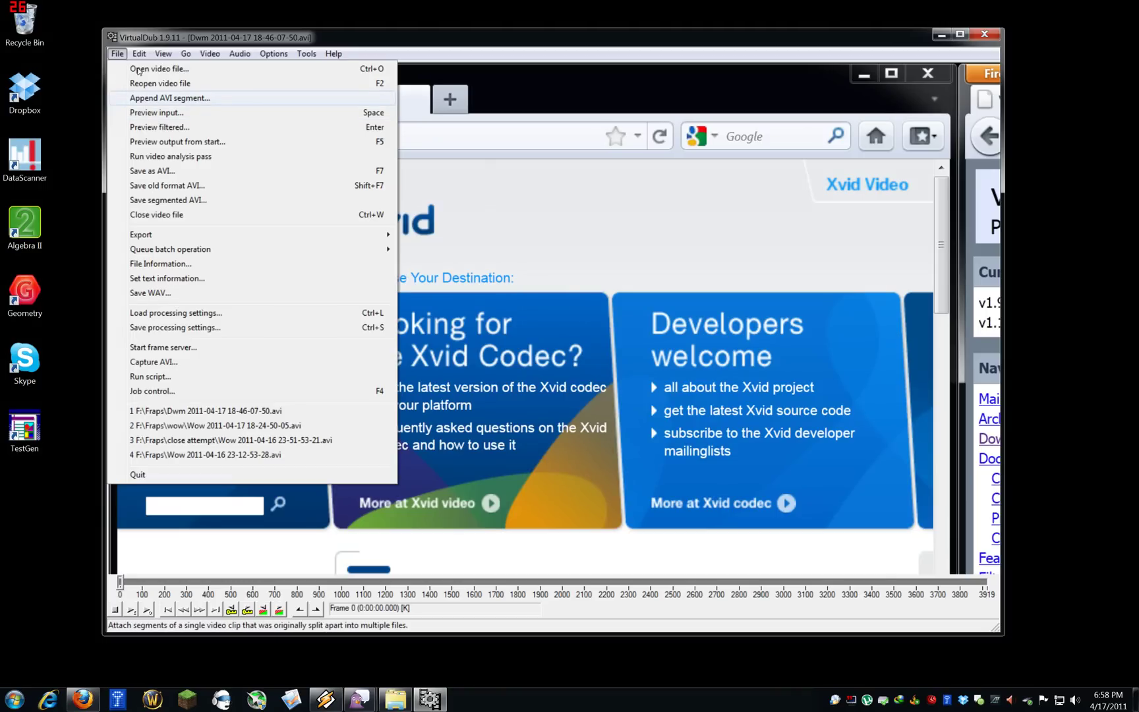
{"action": "key", "text": "Return"}
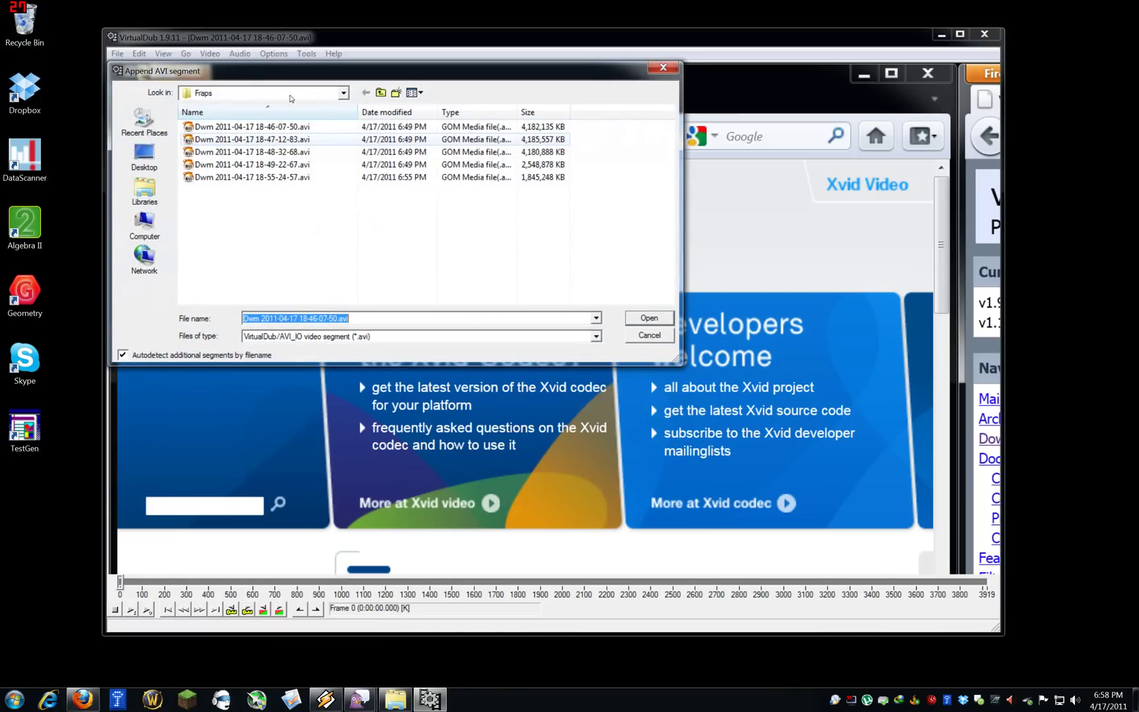
{"action": "key", "text": "shift+Tab"}
{"action": "key", "text": "Return"}
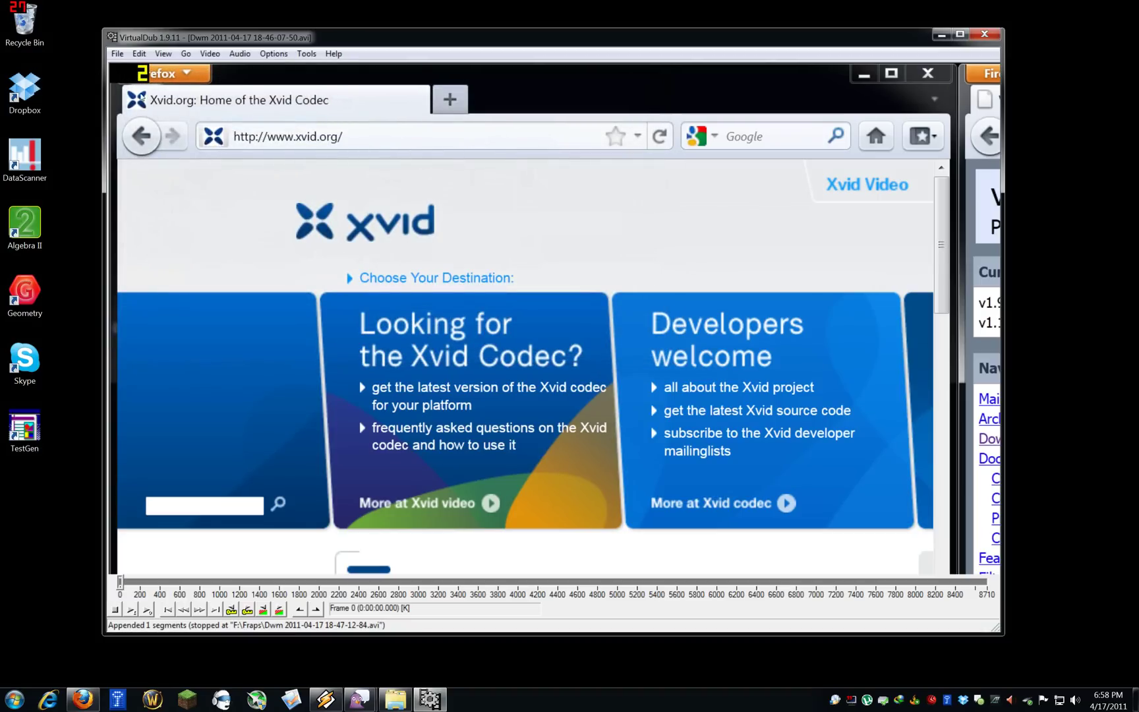
Append the third Dwm recording to the timeline
{"action": "left_click", "coordinate": [116, 54]}
{"action": "key", "text": "Down"}
{"action": "key", "text": "Return"}
{"action": "key", "text": "shift+Tab"}
{"action": "key", "text": "Down"}
{"action": "key", "text": "Down"}
{"action": "key", "text": "Return"}
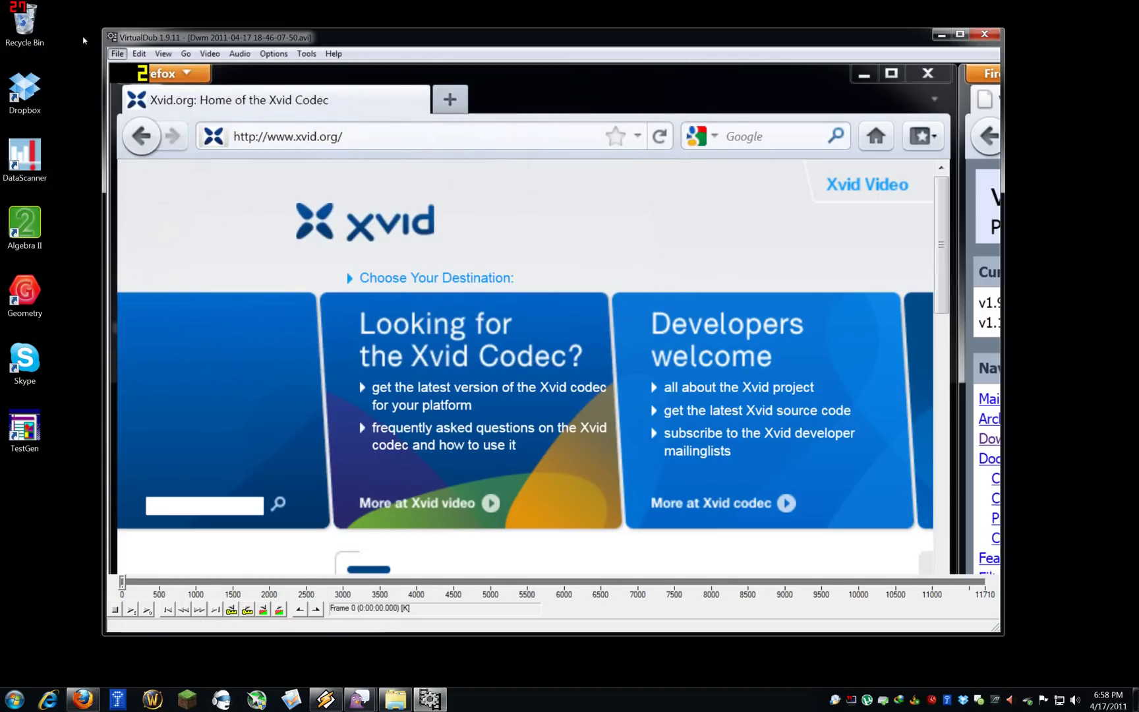
{"action": "left_click", "coordinate": [116, 54]}
{"action": "key", "text": "Down"}
{"action": "key", "text": "Down"}
{"action": "key", "text": "Return"}
{"action": "key", "text": "shift+Tab"}
{"action": "key", "text": "Down"}
{"action": "key", "text": "Down"}
{"action": "key", "text": "Down"}
{"action": "key", "text": "Return"}
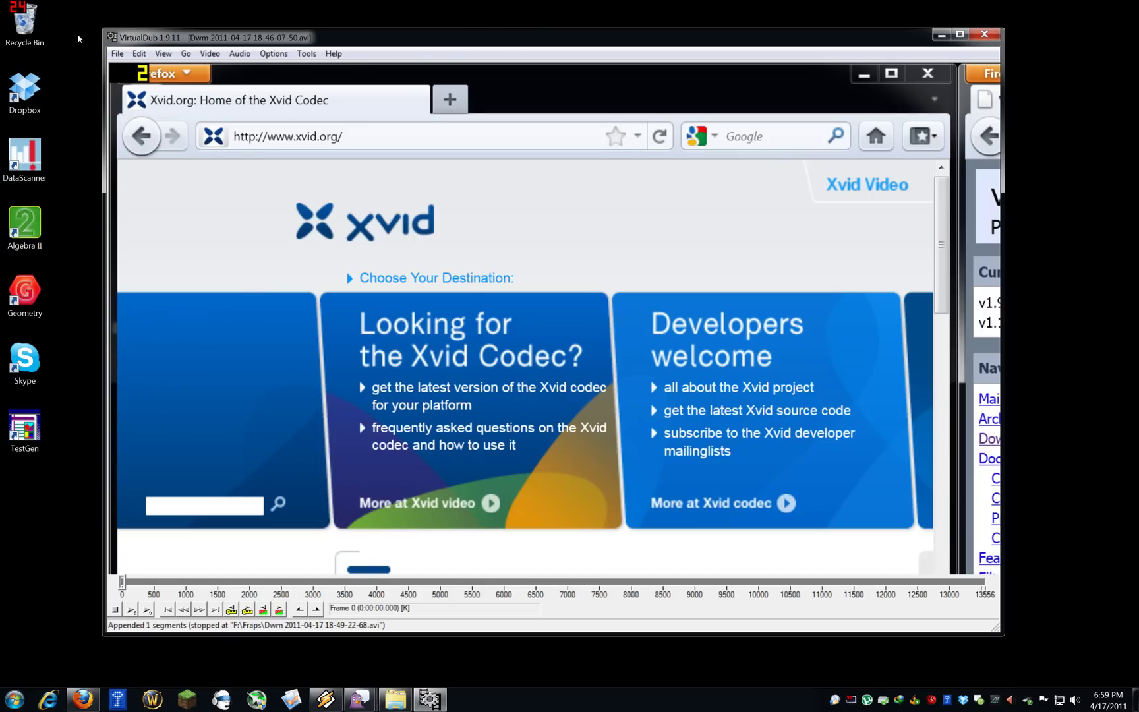
{"action": "key", "text": "alt+v"}
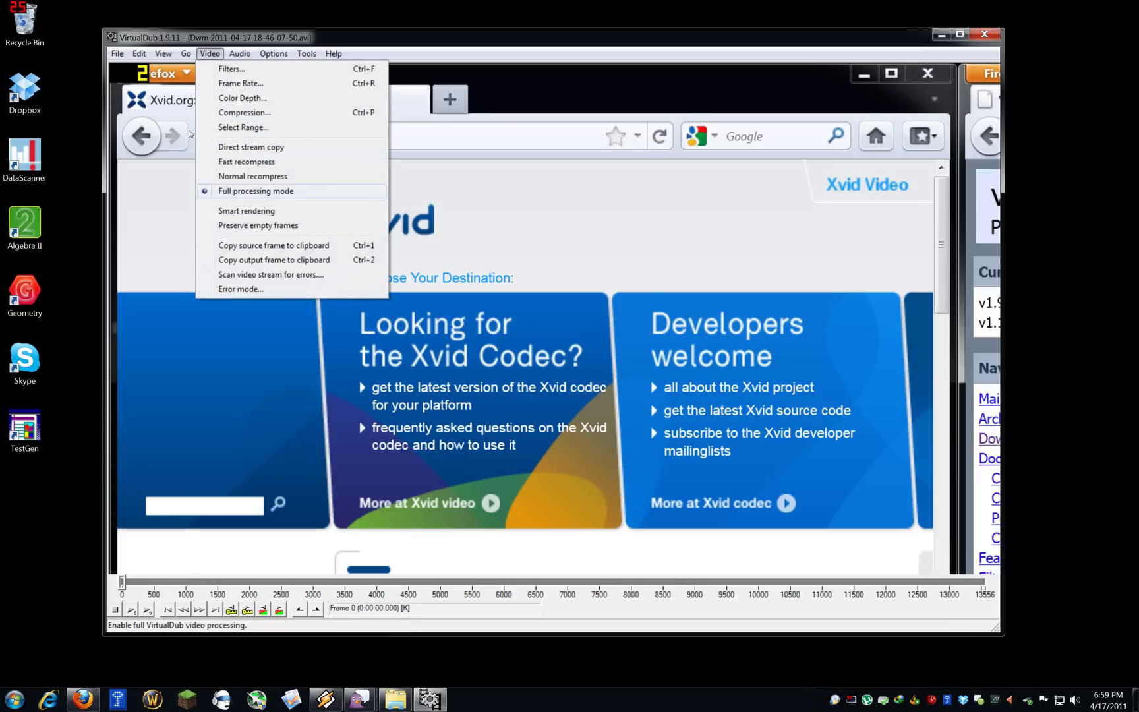
Select Xvid MPEG-4 Codec as the video compressor
{"action": "left_click", "coordinate": [232, 116]}
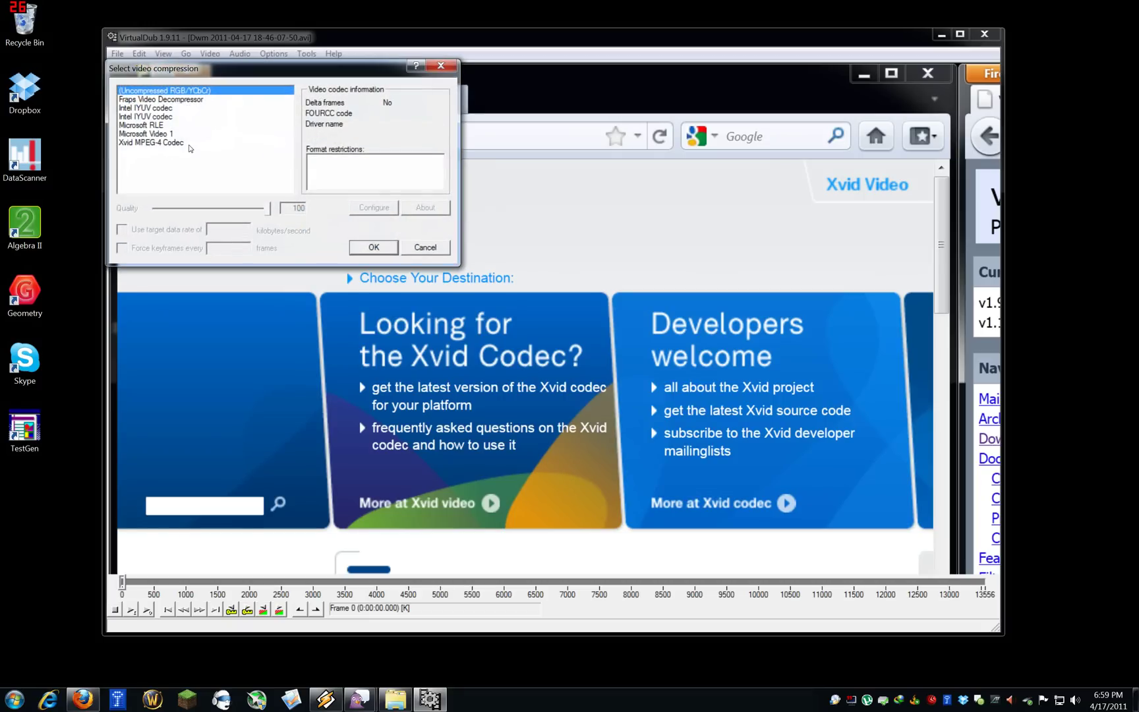
{"action": "key", "text": "End"}
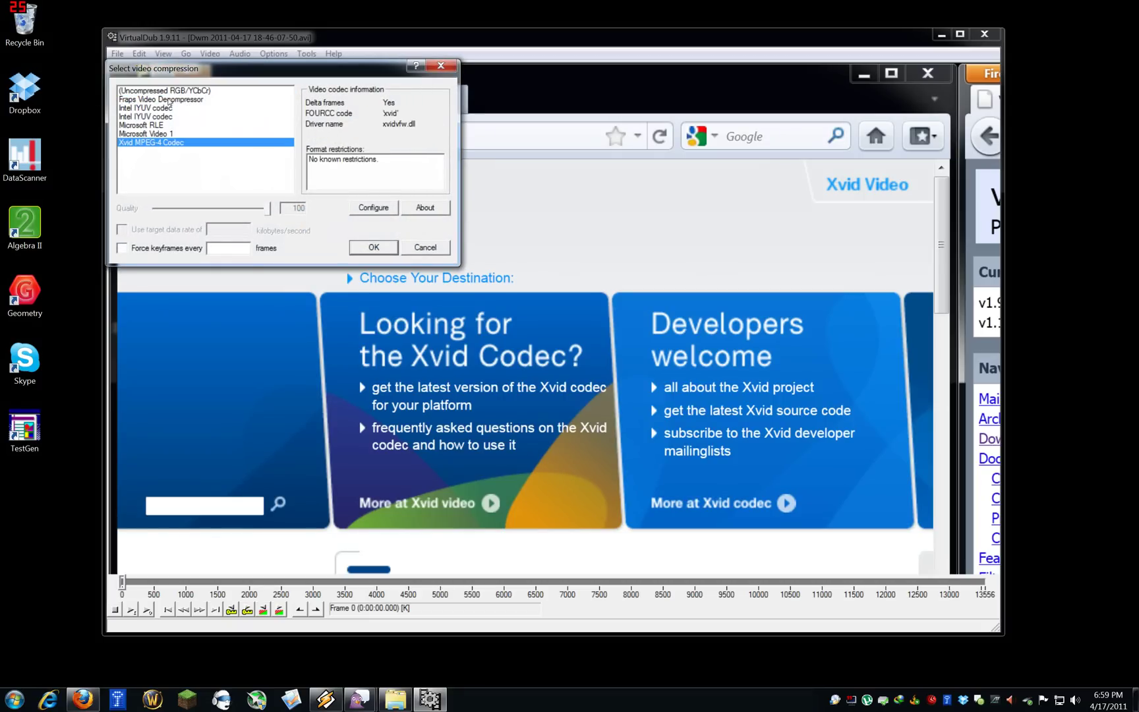
{"action": "double_click", "coordinate": [257, 145]}
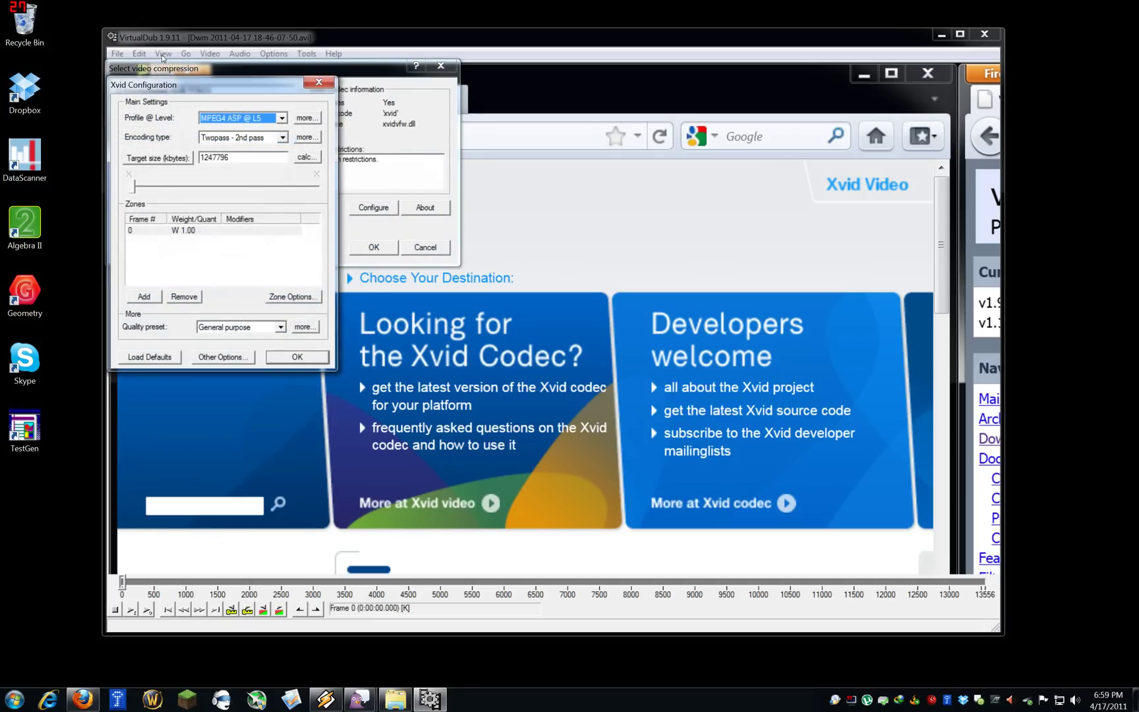
Keep profile MPEG4 ASP @ L5, set encoding type to Twopass - 1st pass, and confirm
{"action": "key", "text": "alt+Down"}
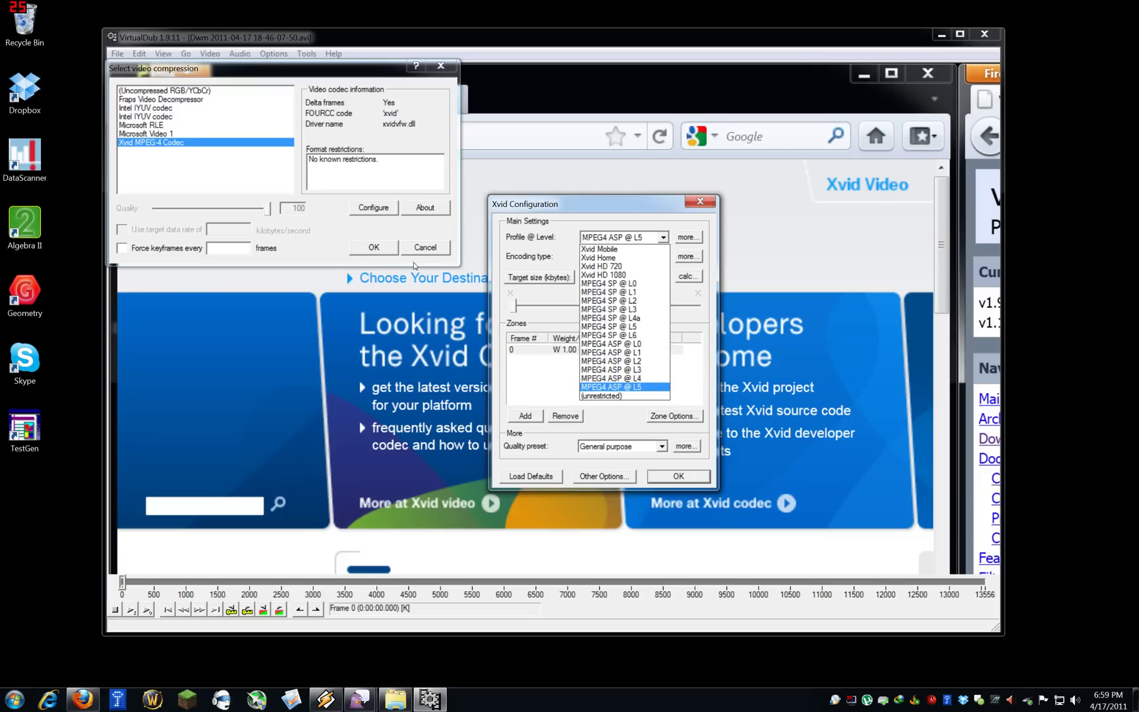
{"action": "key", "text": "Escape"}
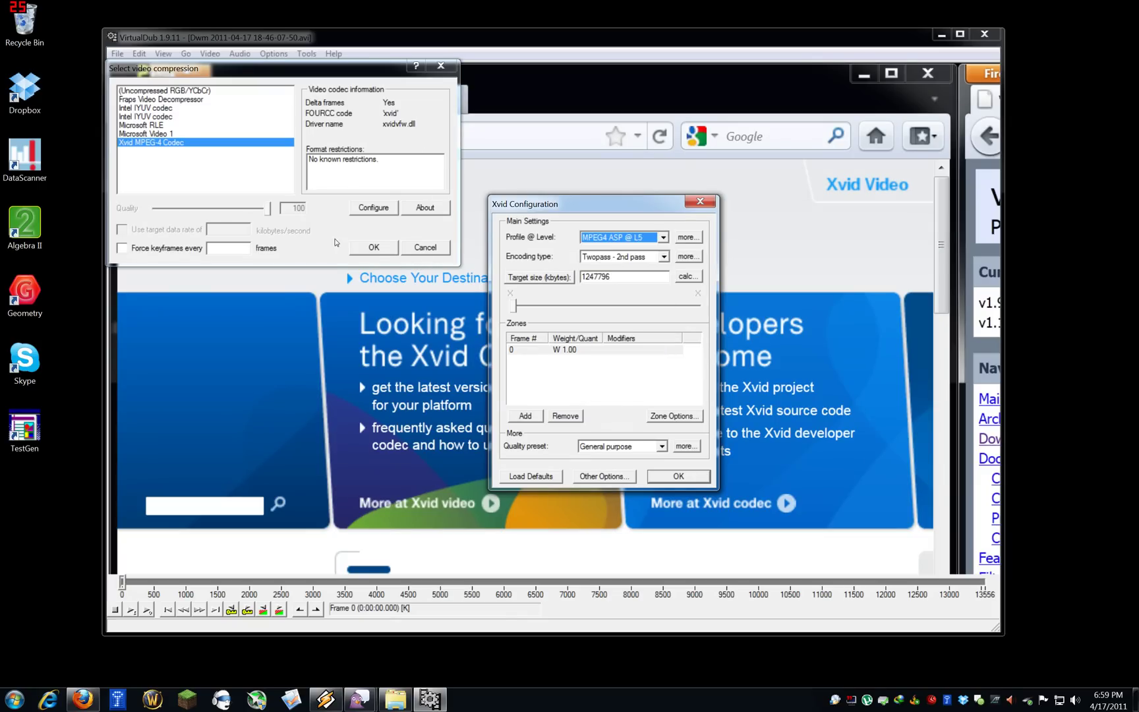
{"action": "key", "text": "Tab"}
{"action": "key", "text": "Tab"}
{"action": "key", "text": "alt+Down"}
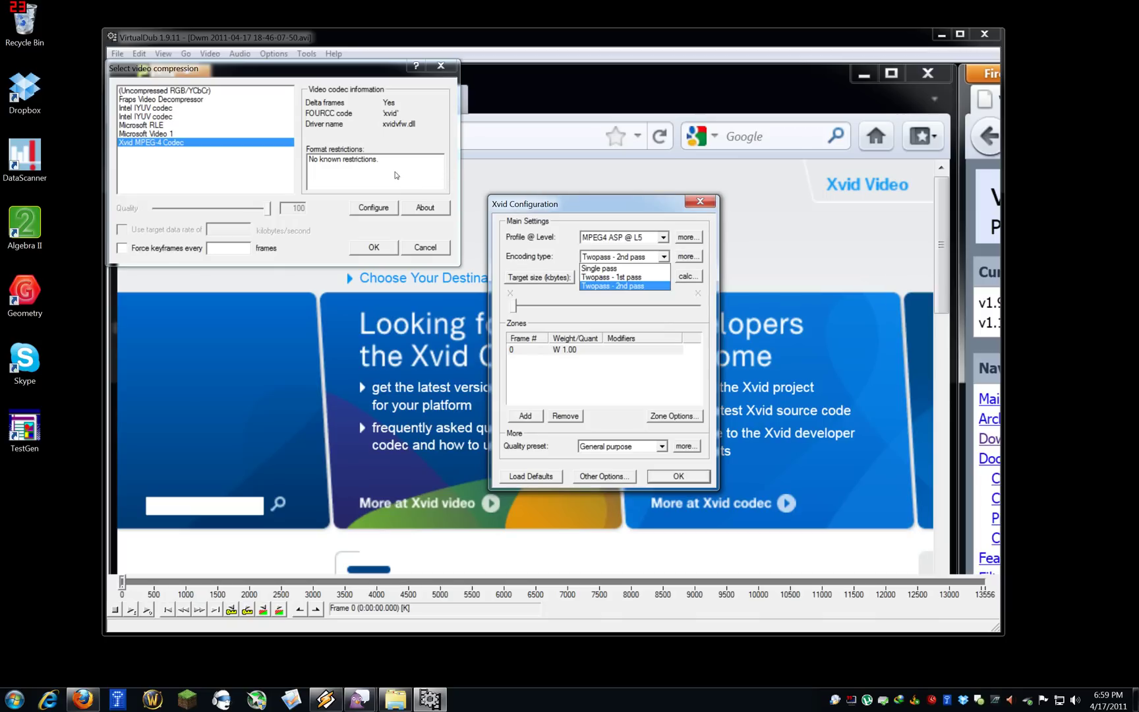
{"action": "key", "text": "Up"}
{"action": "key", "text": "Up"}
{"action": "key", "text": "Down"}
{"action": "key", "text": "Up"}
{"action": "key", "text": "Down"}
{"action": "key", "text": "Down"}
{"action": "key", "text": "Up"}
{"action": "key", "text": "Up"}
{"action": "key", "text": "Down"}
{"action": "key", "text": "Down"}
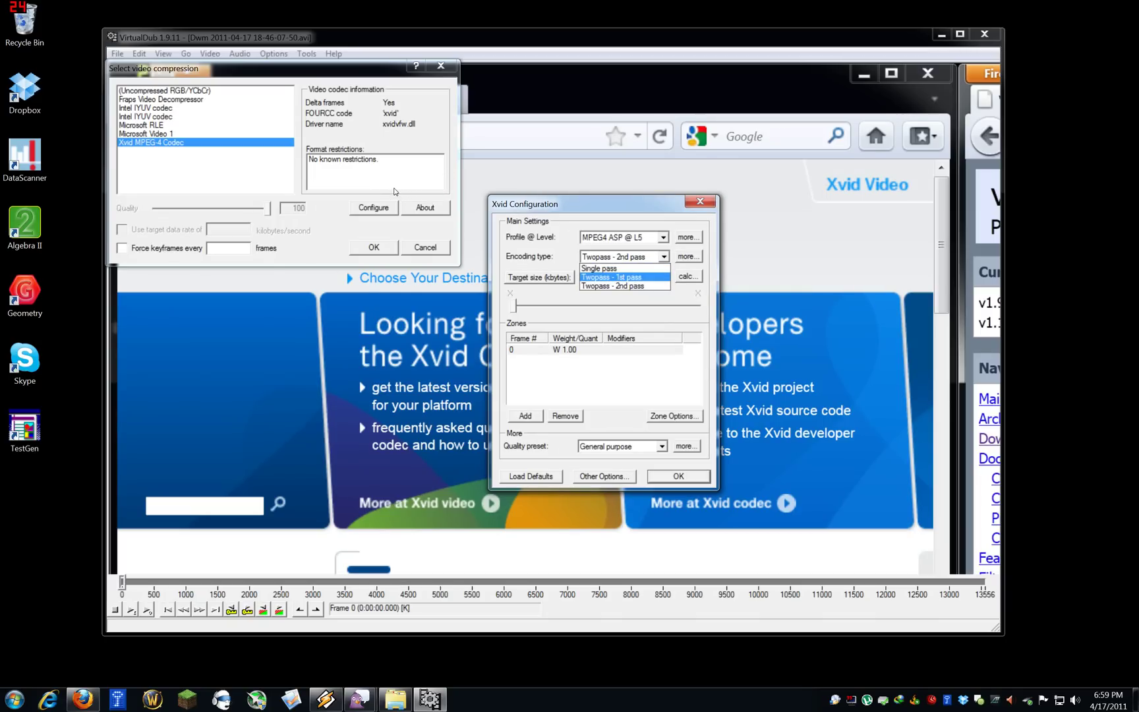
{"action": "key", "text": "Return"}
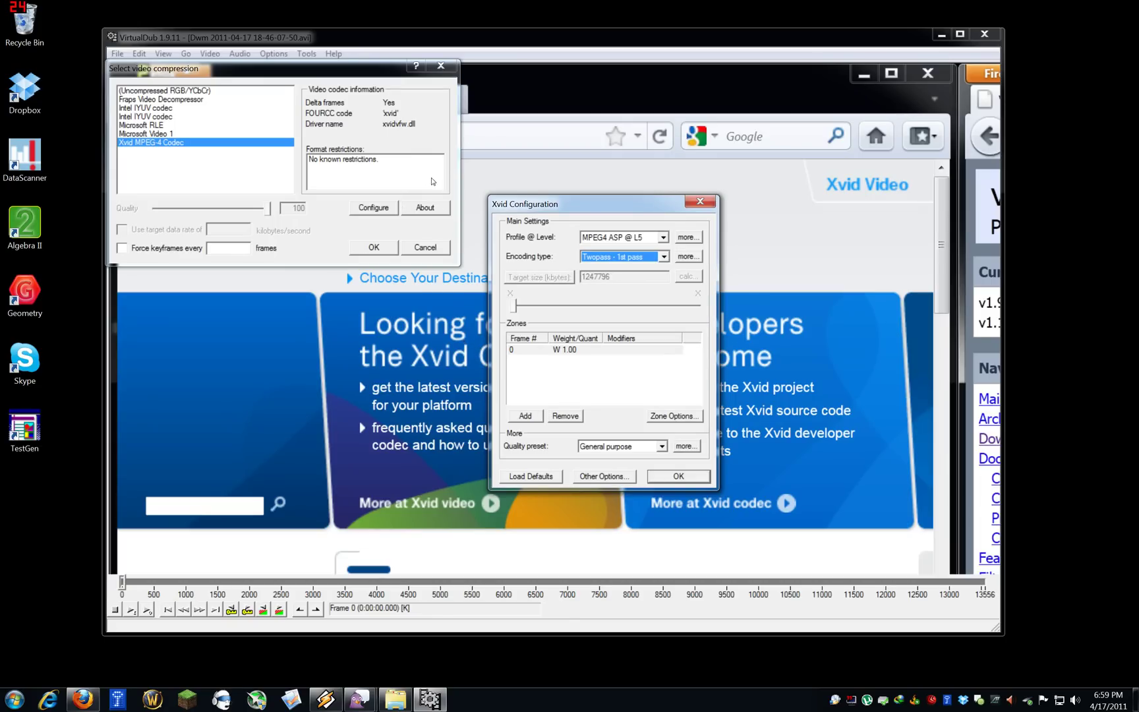
{"action": "key", "text": "alt+Down"}
{"action": "key", "text": "Return"}
{"action": "key", "text": "Return"}
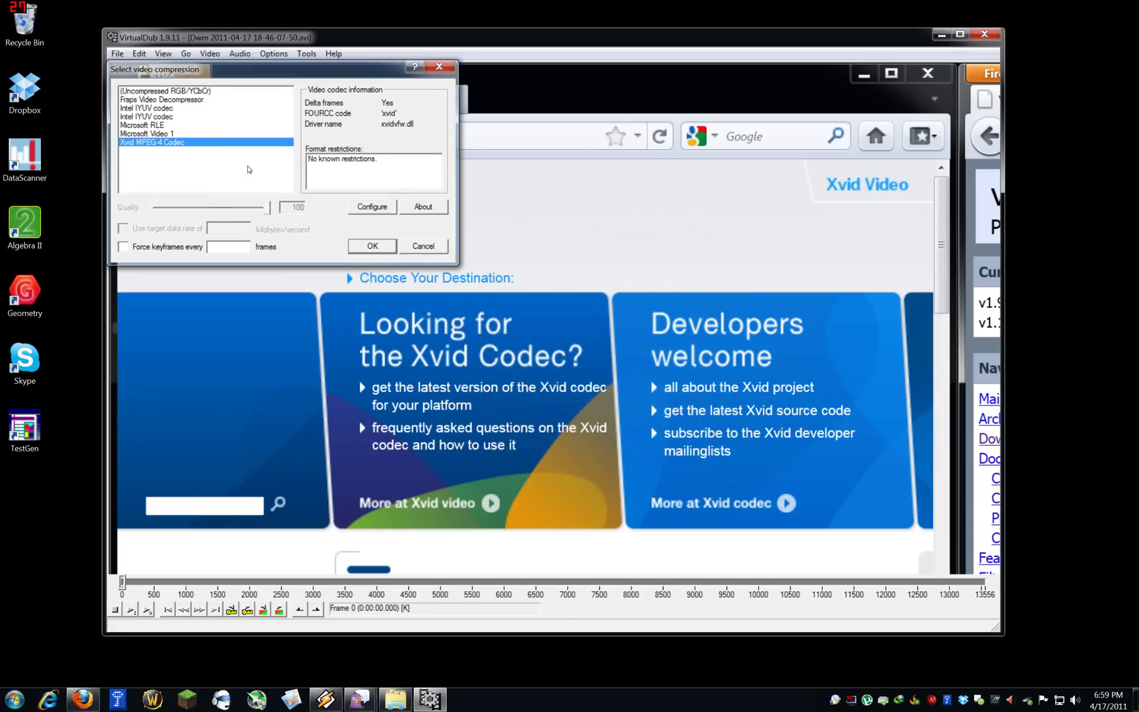
{"action": "key", "text": "Return"}
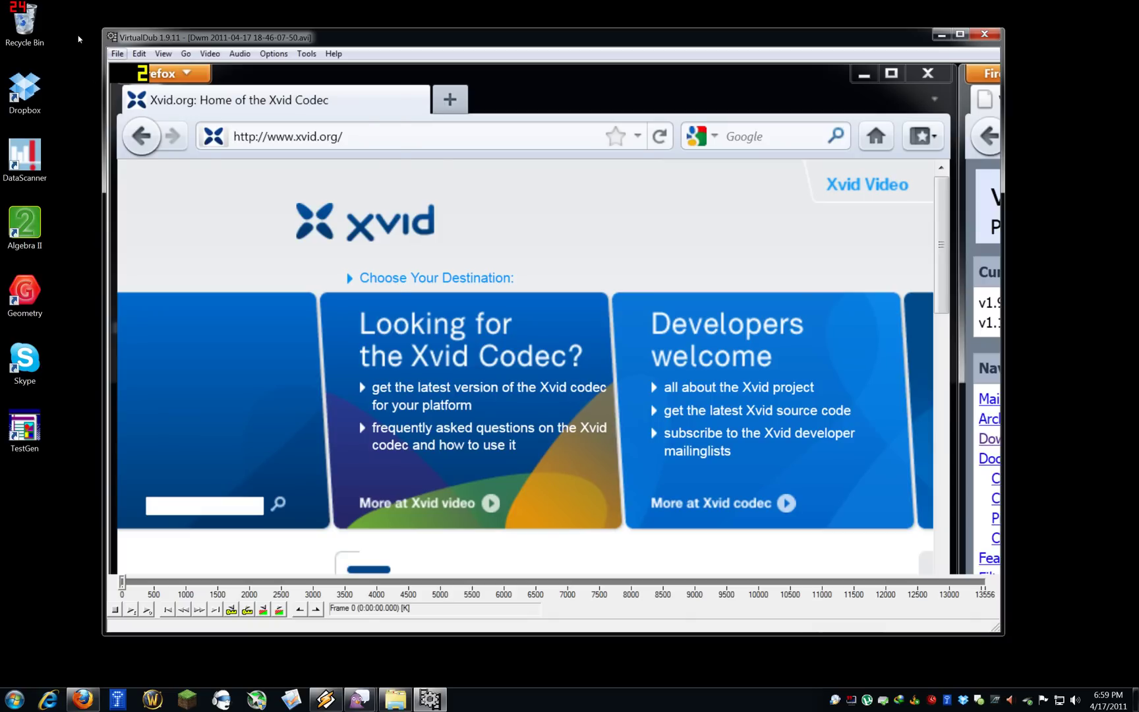
Queue a Save as AVI batch job writing somevideo.avi to Public (D:)
{"action": "key", "text": "alt+f"}
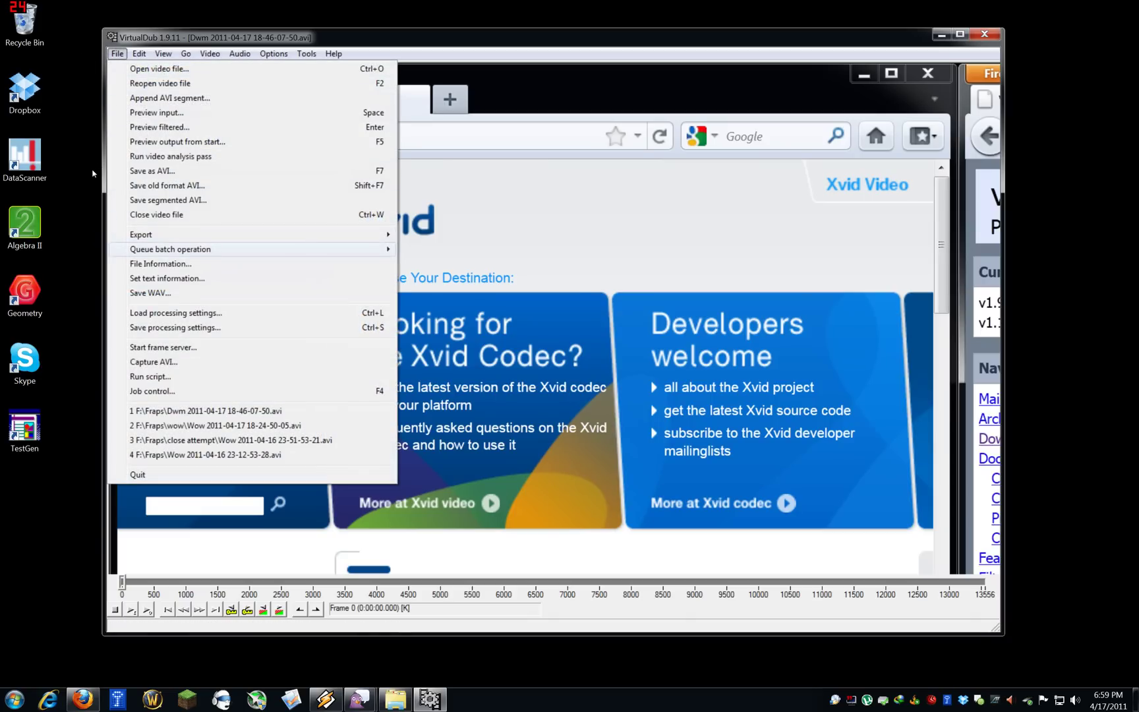
{"action": "key", "text": "Right"}
{"action": "key", "text": "Down"}
{"action": "key", "text": "Down"}
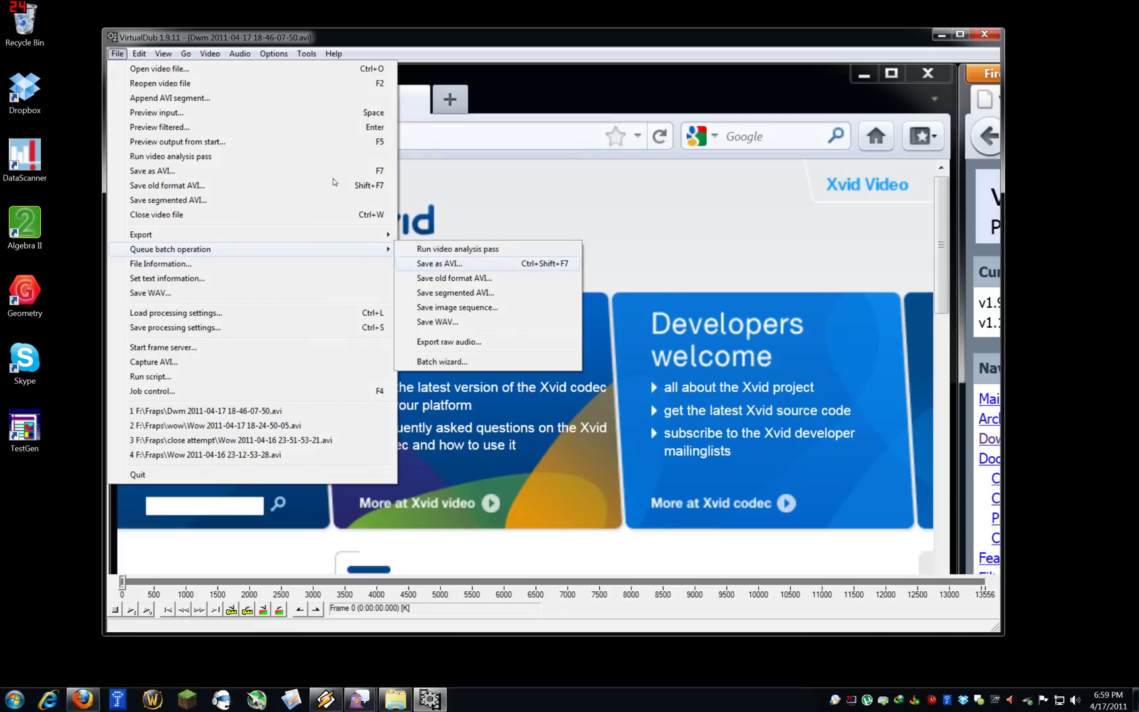
{"action": "key", "text": "Return"}
{"action": "left_click", "coordinate": [191, 316]}
{"action": "key", "text": "shift+Home"}
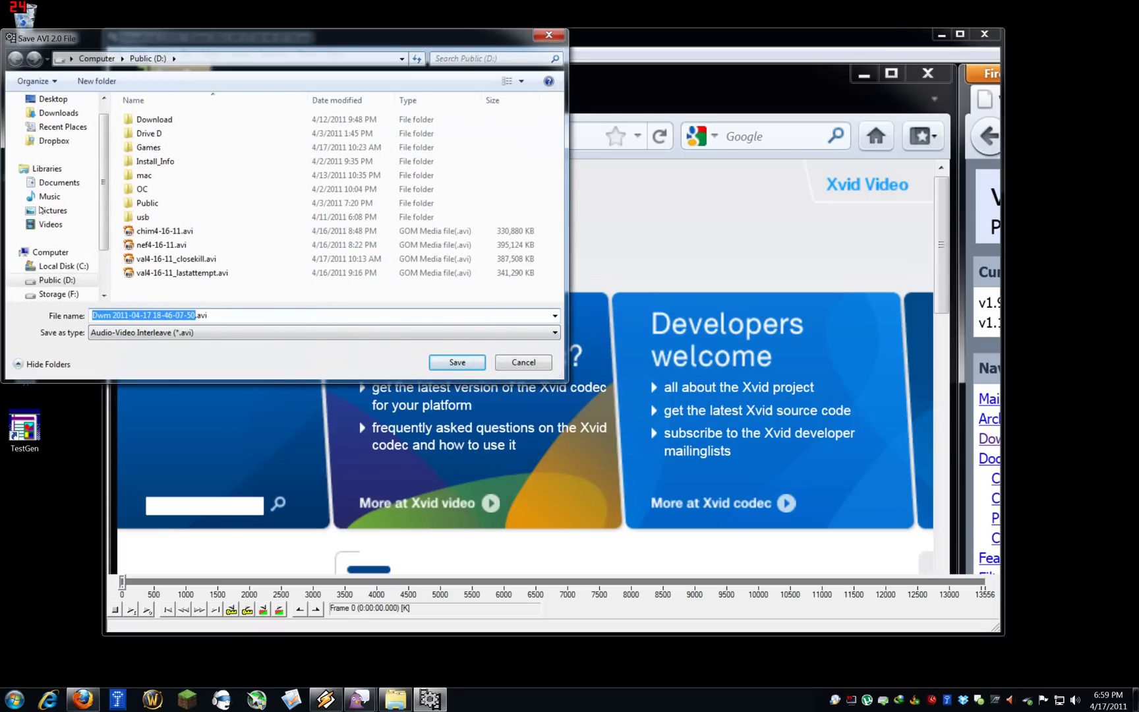
{"action": "type", "text": "somevideo"}
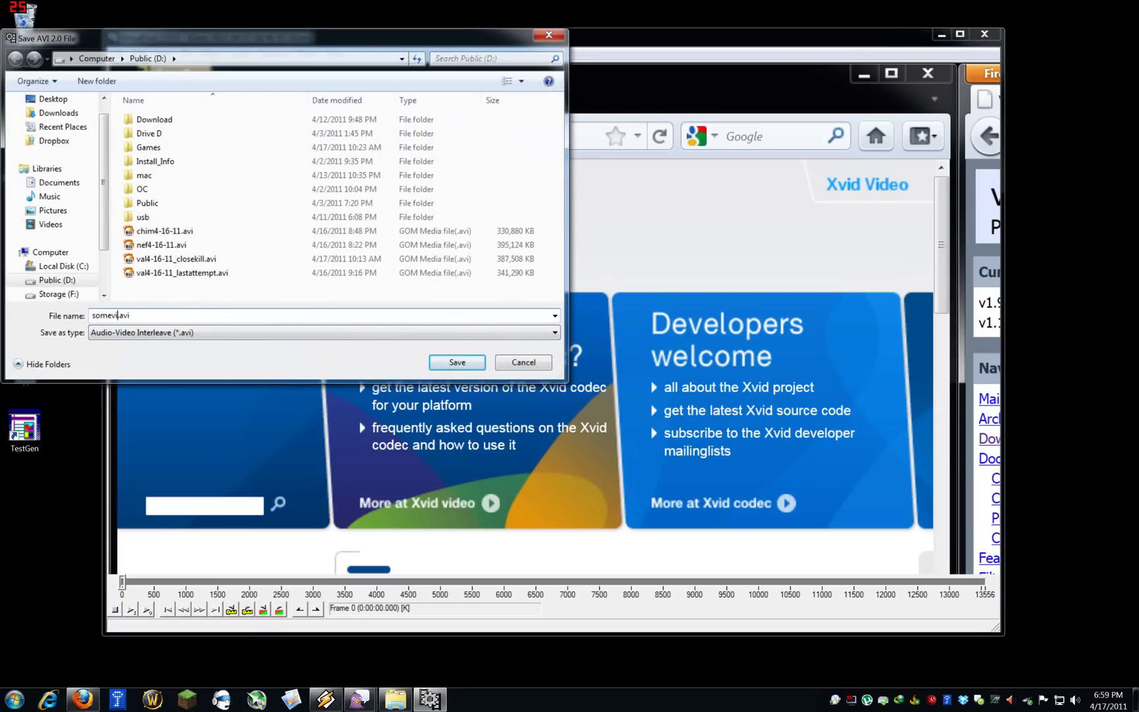
{"action": "key", "text": "Return"}
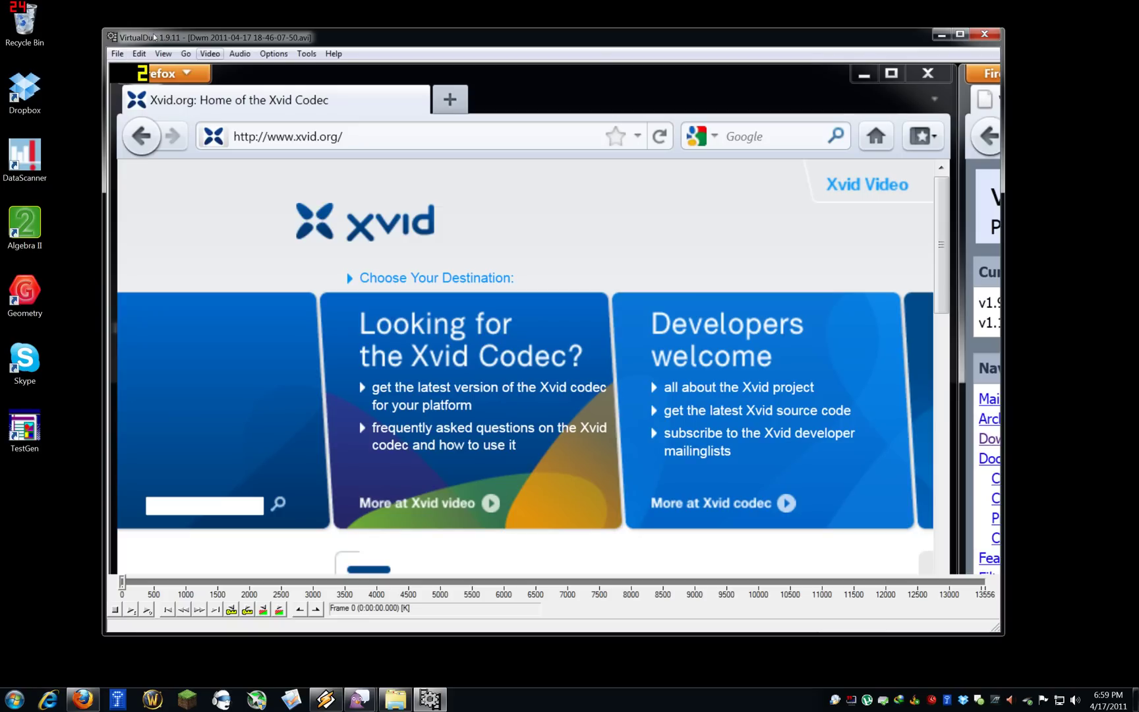
{"action": "left_click", "coordinate": [210, 53]}
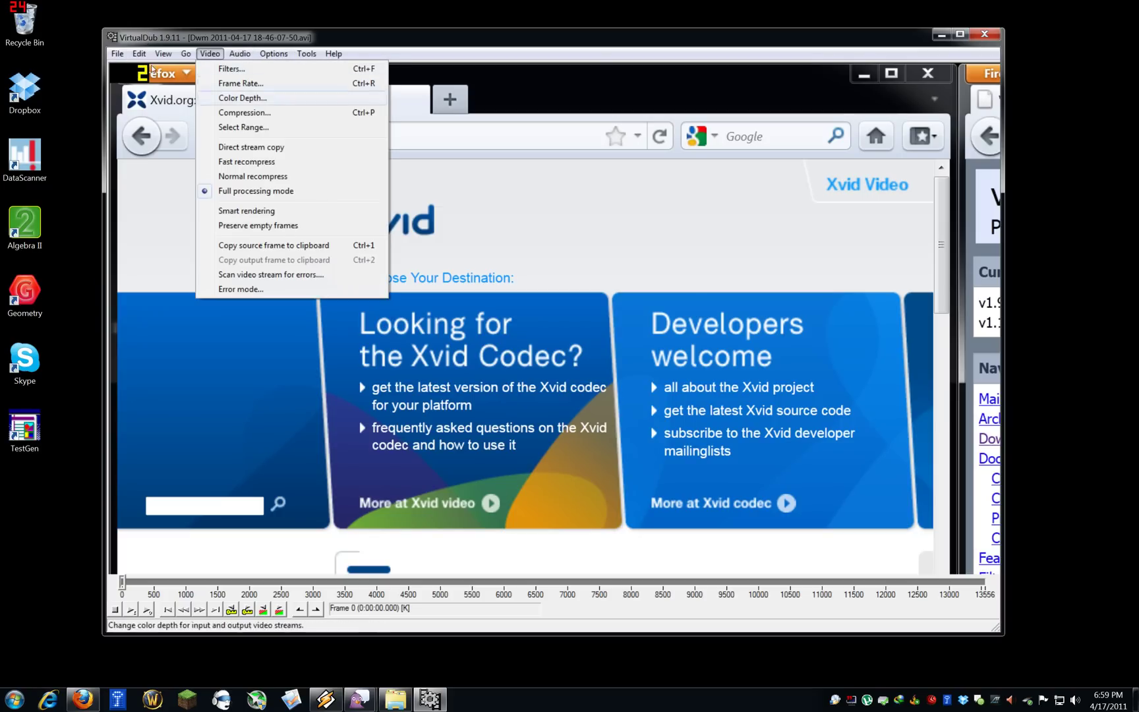
Change the Xvid encoding type to Twopass - 2nd pass and confirm the compression
{"action": "left_click", "coordinate": [314, 114]}
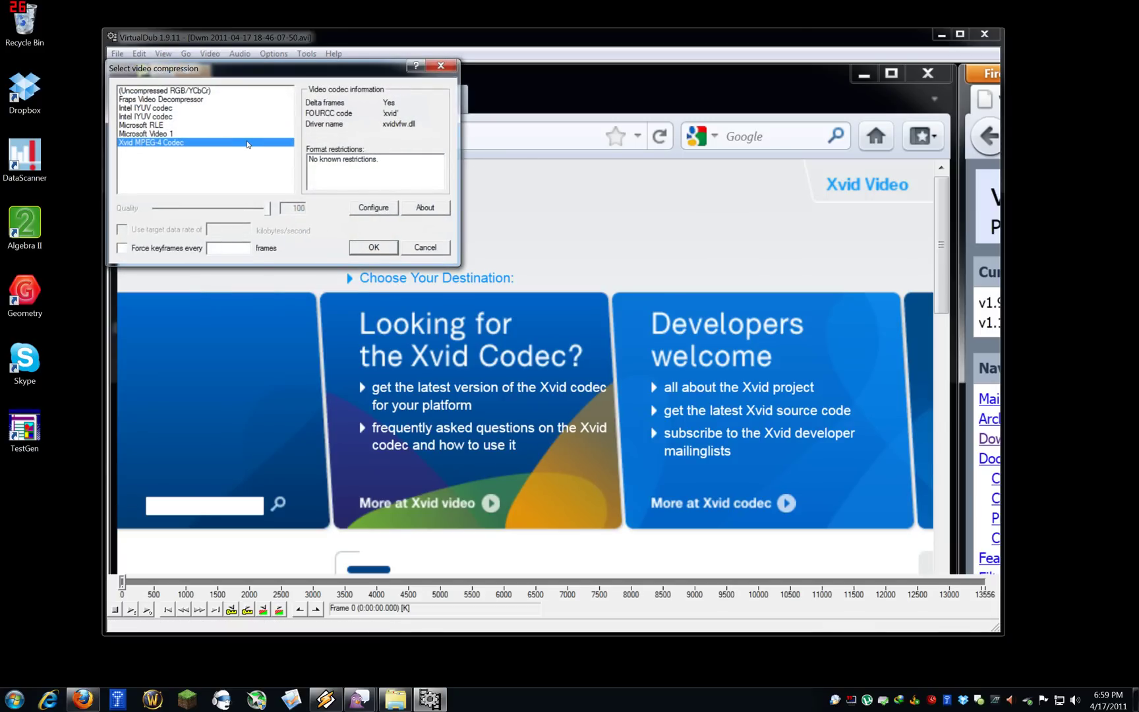
{"action": "left_click", "coordinate": [373, 207]}
{"action": "left_click", "coordinate": [282, 137]}
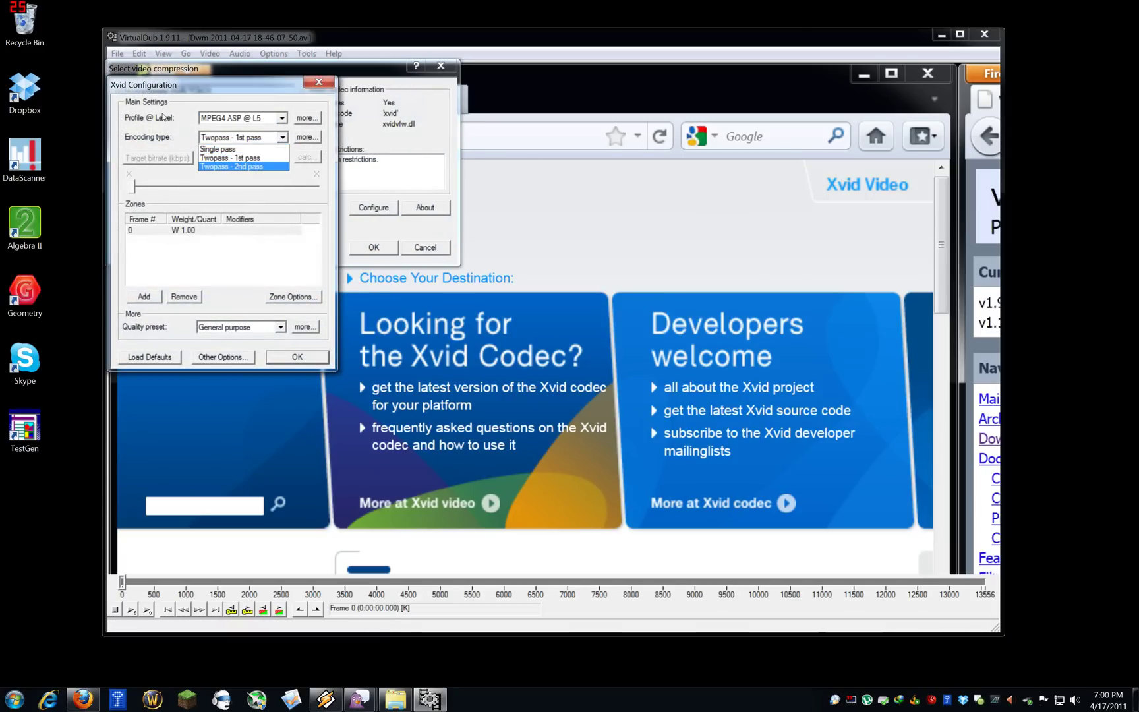
{"action": "key", "text": "Return"}
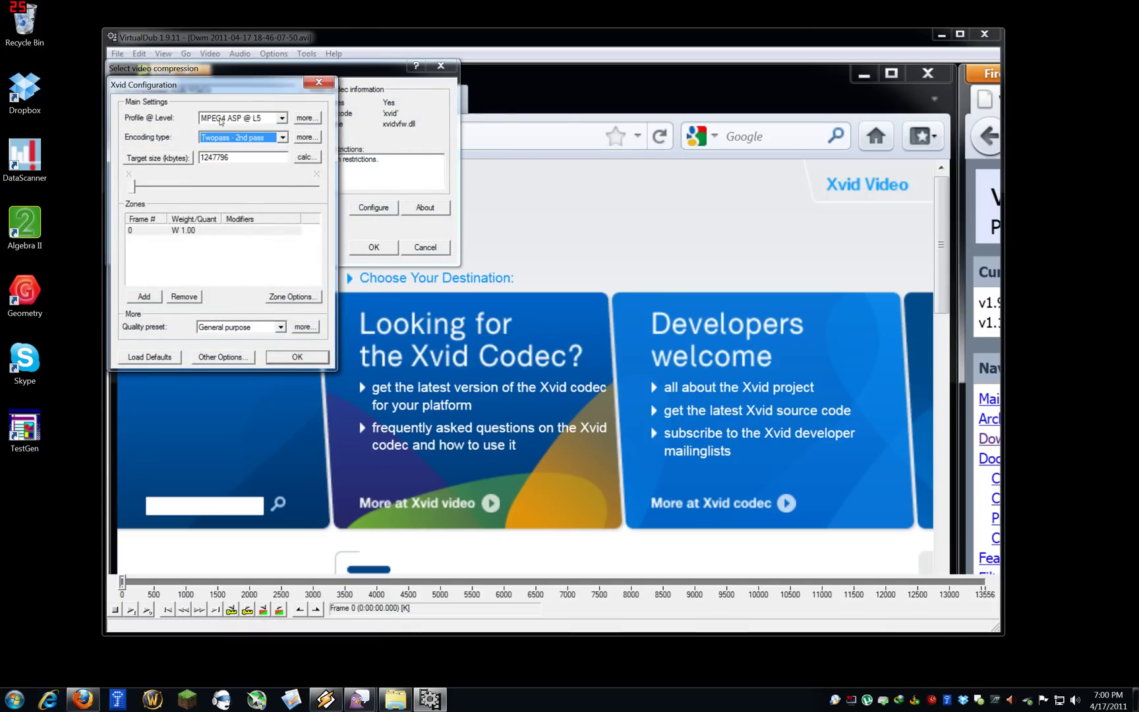
{"action": "left_click", "coordinate": [298, 356]}
{"action": "key", "text": "Return"}
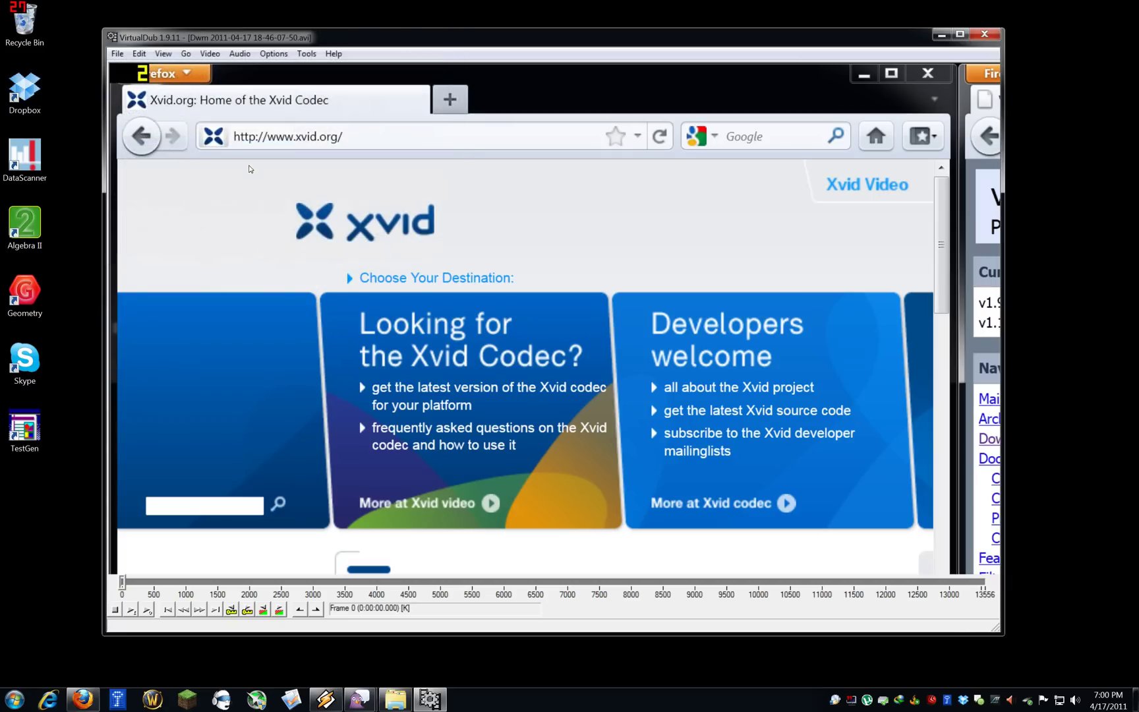
Queue another Save as AVI batch job named ourcoolvideo.avi
{"action": "key", "text": "alt+f"}
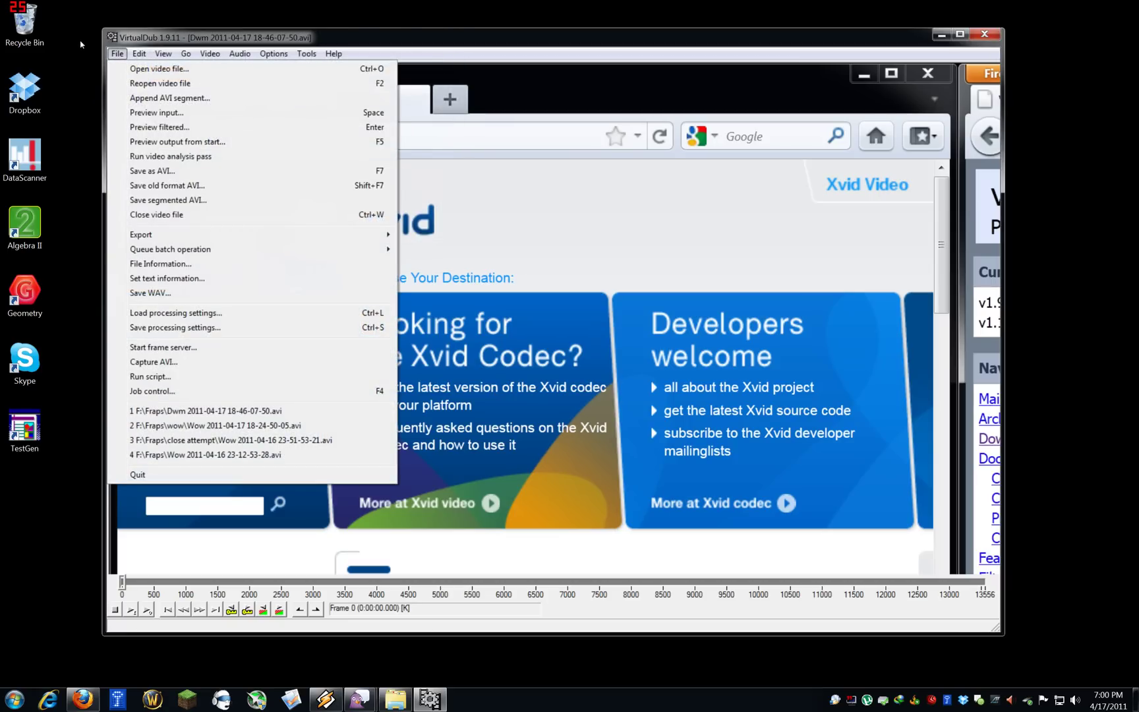
{"action": "mouse_move", "coordinate": [165, 249]}
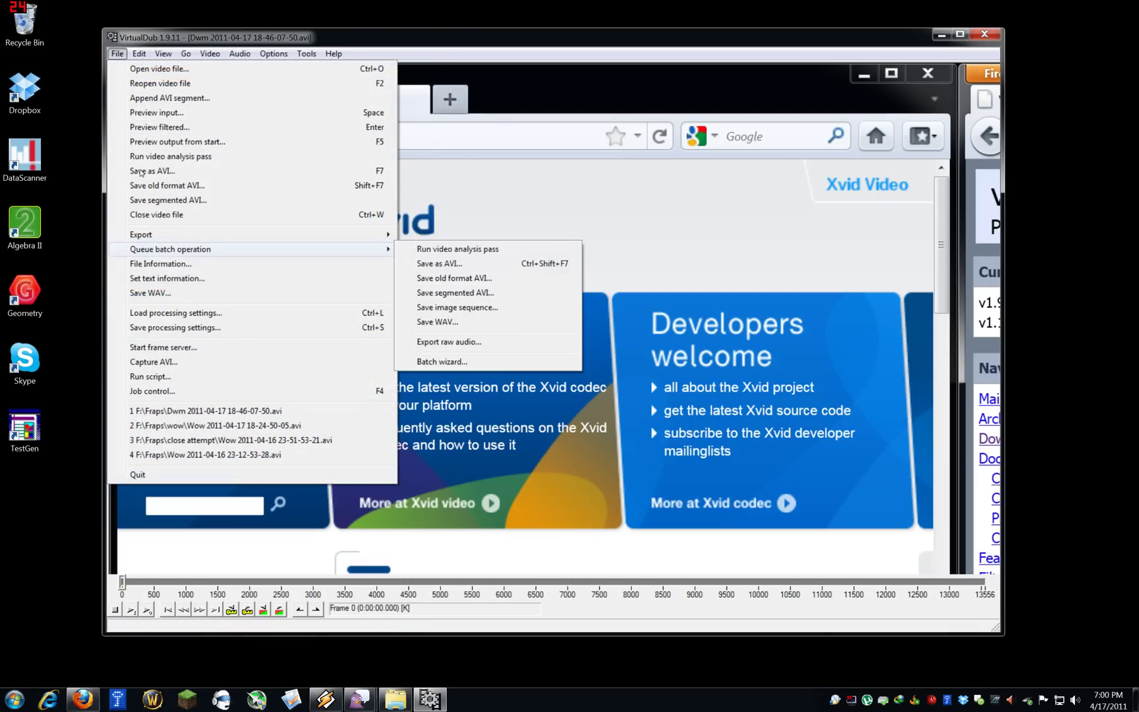
{"action": "left_click", "coordinate": [189, 173]}
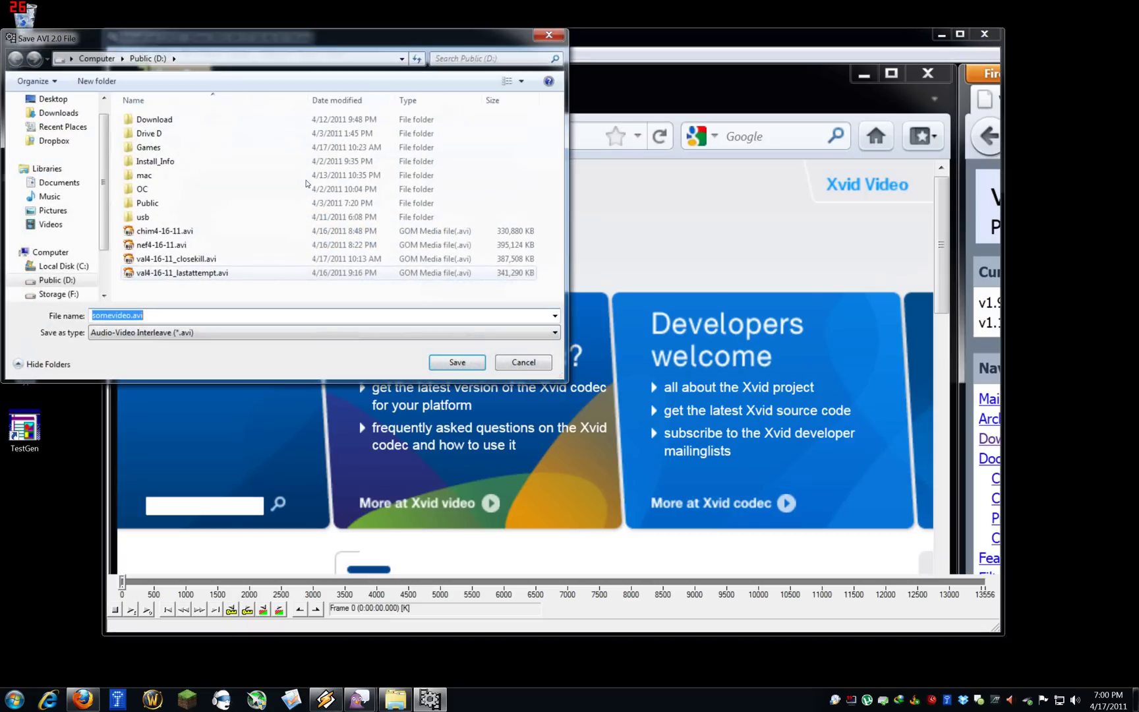
{"action": "left_click", "coordinate": [131, 315]}
{"action": "key", "text": "BackSpace"}
{"action": "key", "text": "BackSpace"}
{"action": "key", "text": "BackSpace"}
{"action": "key", "text": "BackSpace"}
{"action": "key", "text": "BackSpace"}
{"action": "key", "text": "BackSpace"}
{"action": "key", "text": "BackSpace"}
{"action": "key", "text": "BackSpace"}
{"action": "key", "text": "BackSpace"}
{"action": "type", "text": "ourcoolvideo"}
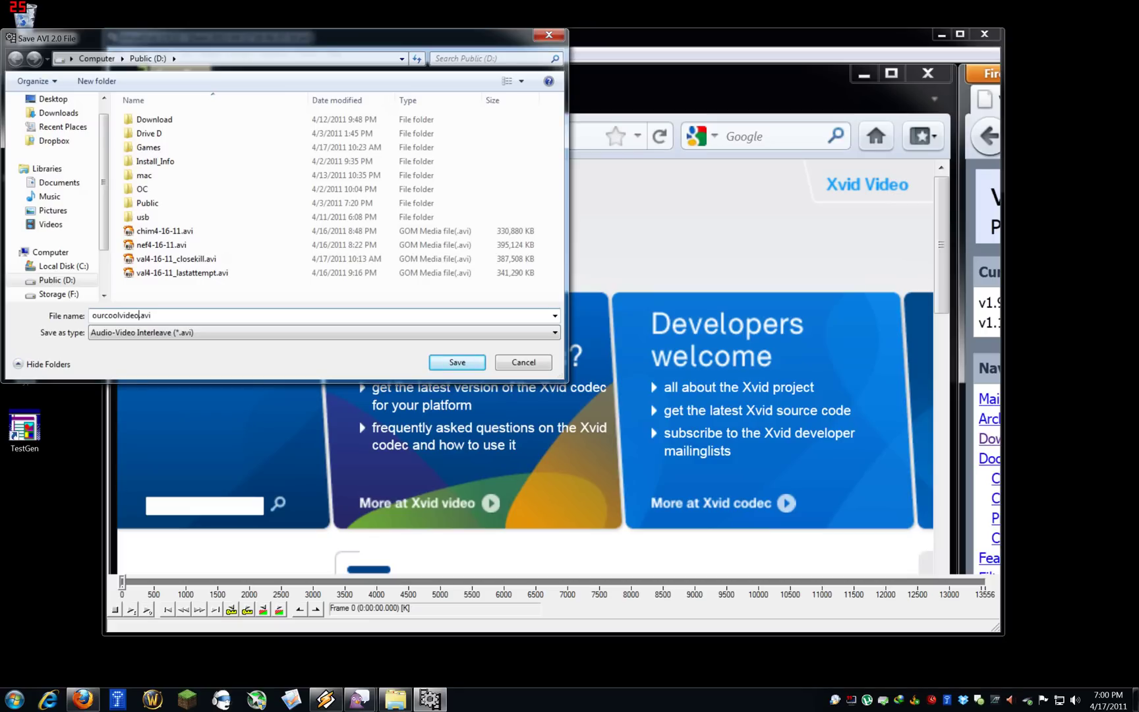
{"action": "key", "text": "Return"}
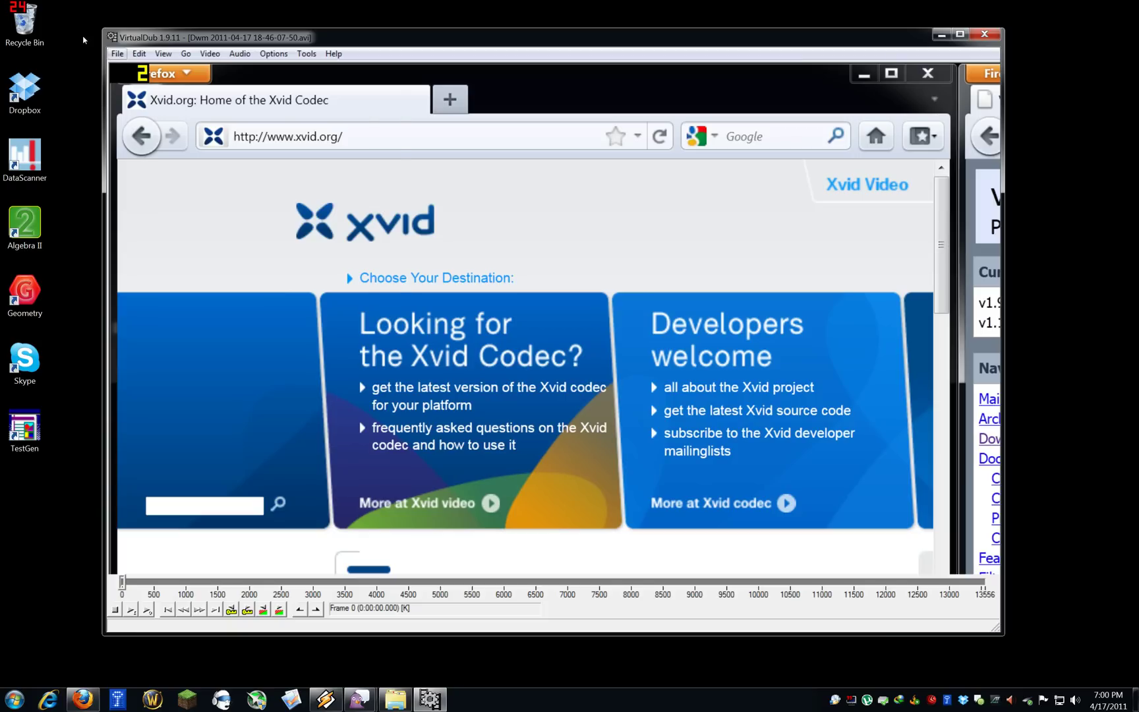
Open Job Control and move its window toward the lower left
{"action": "left_click", "coordinate": [117, 53]}
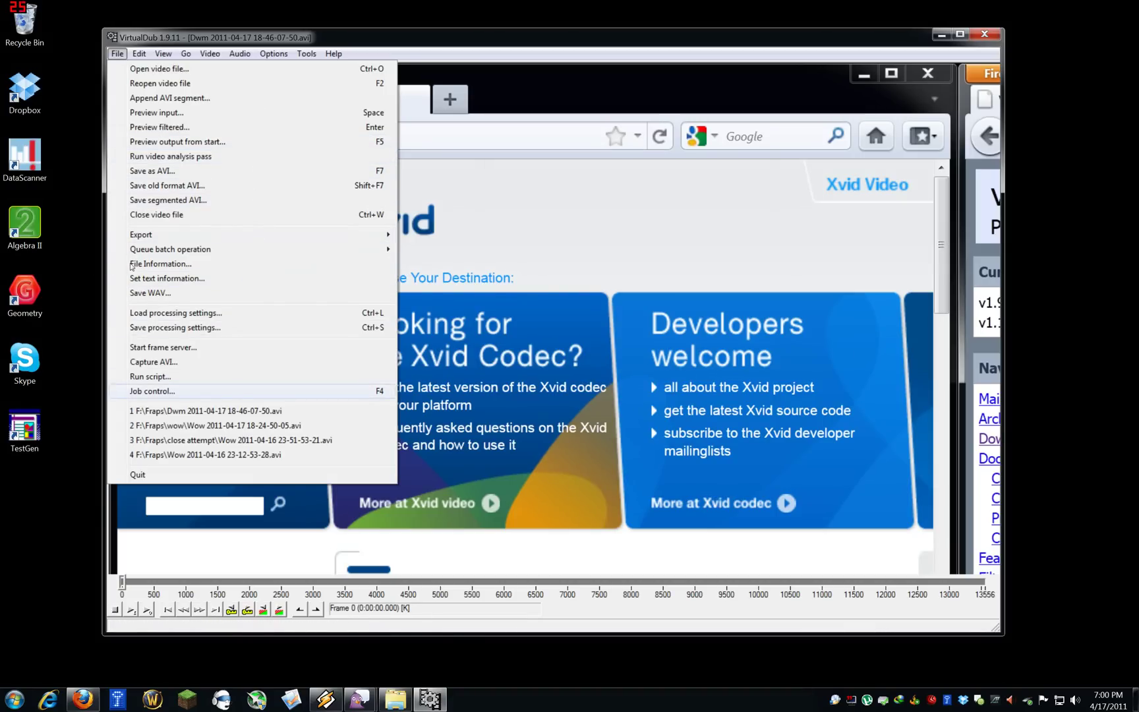
{"action": "key", "text": "Return"}
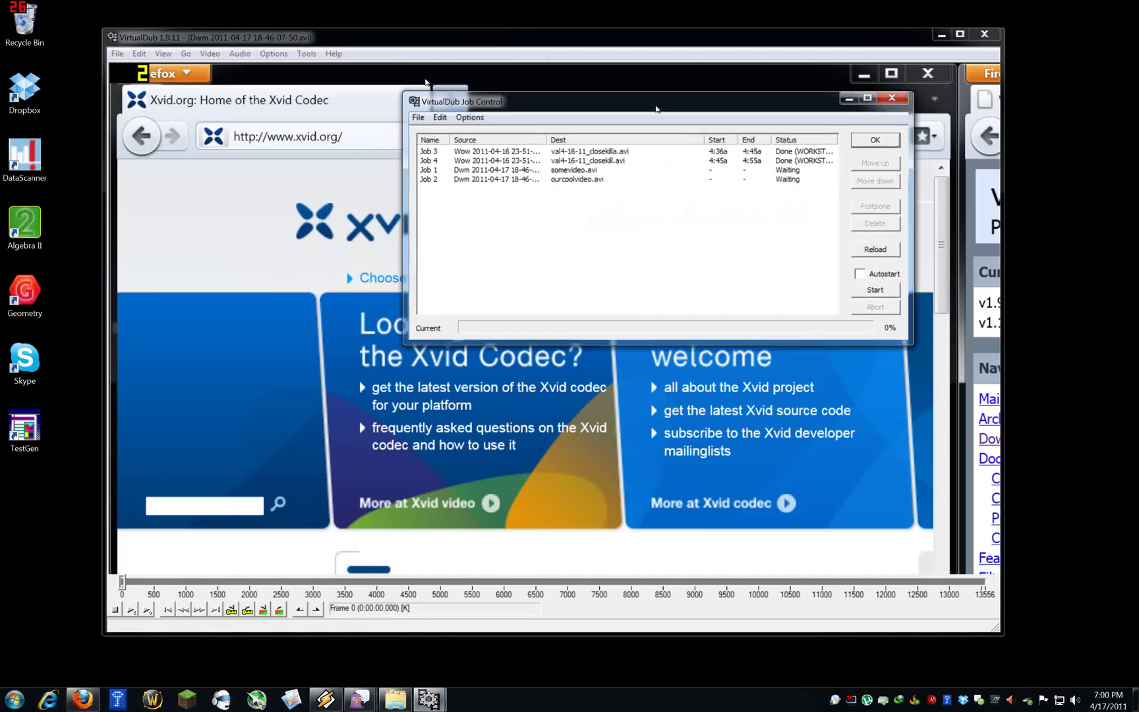
{"action": "left_click_drag", "start_coordinate": [693, 89], "coordinate": [414, 228]}
Delete the finished Jobs 4 and 3, then start processing the queued jobs
{"action": "key", "text": "Down"}
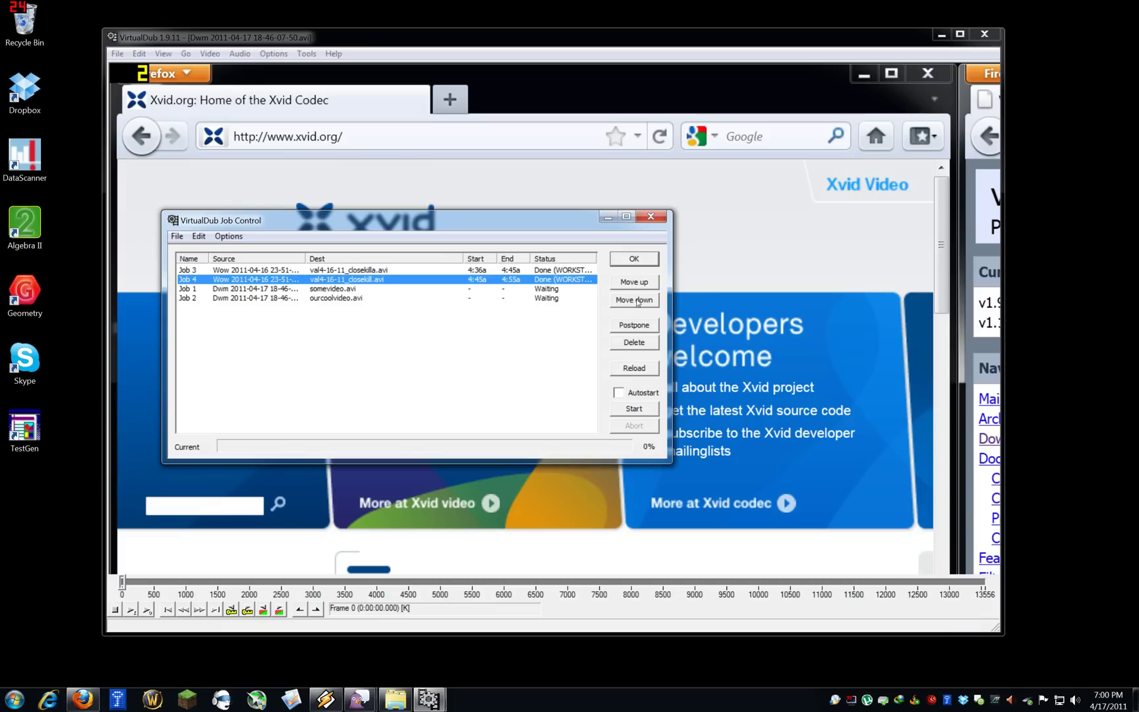
{"action": "key", "text": "Delete"}
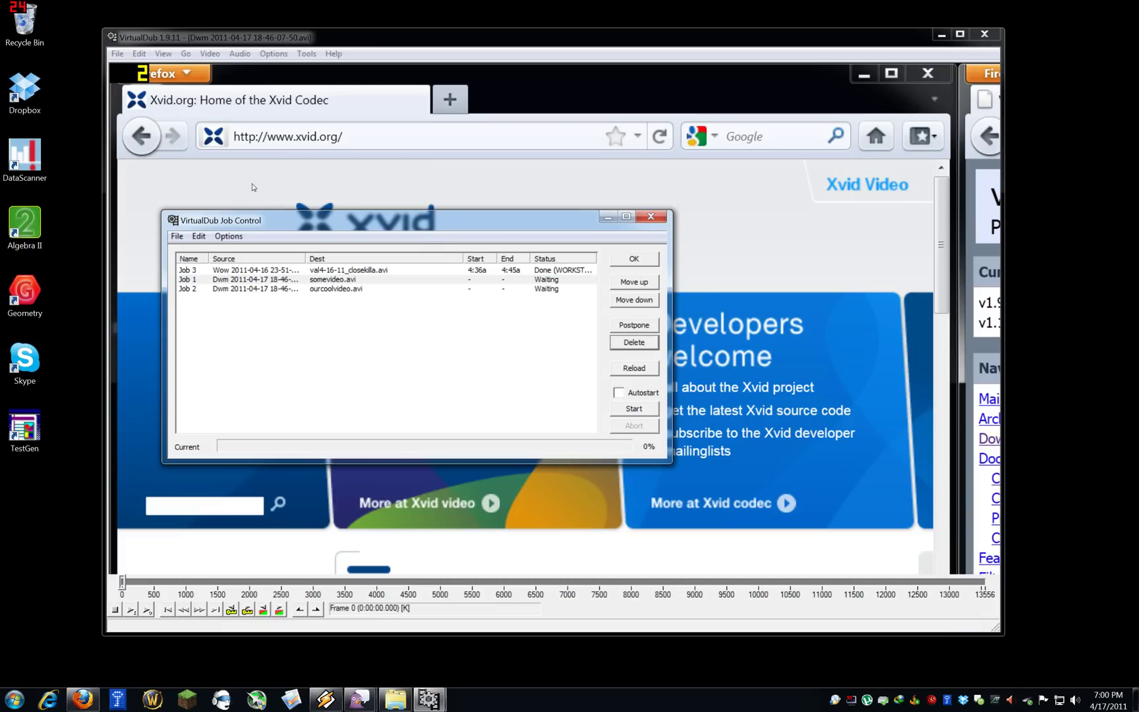
{"action": "key", "text": "Down"}
{"action": "key", "text": "Delete"}
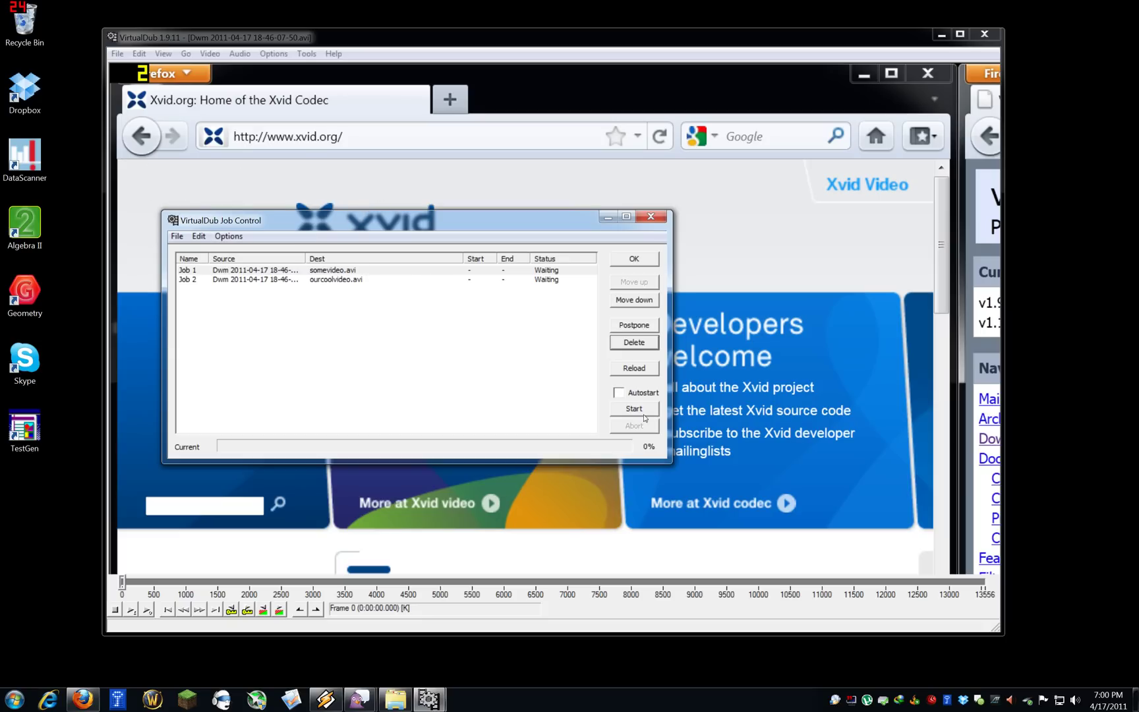
{"action": "key", "text": "alt+s"}
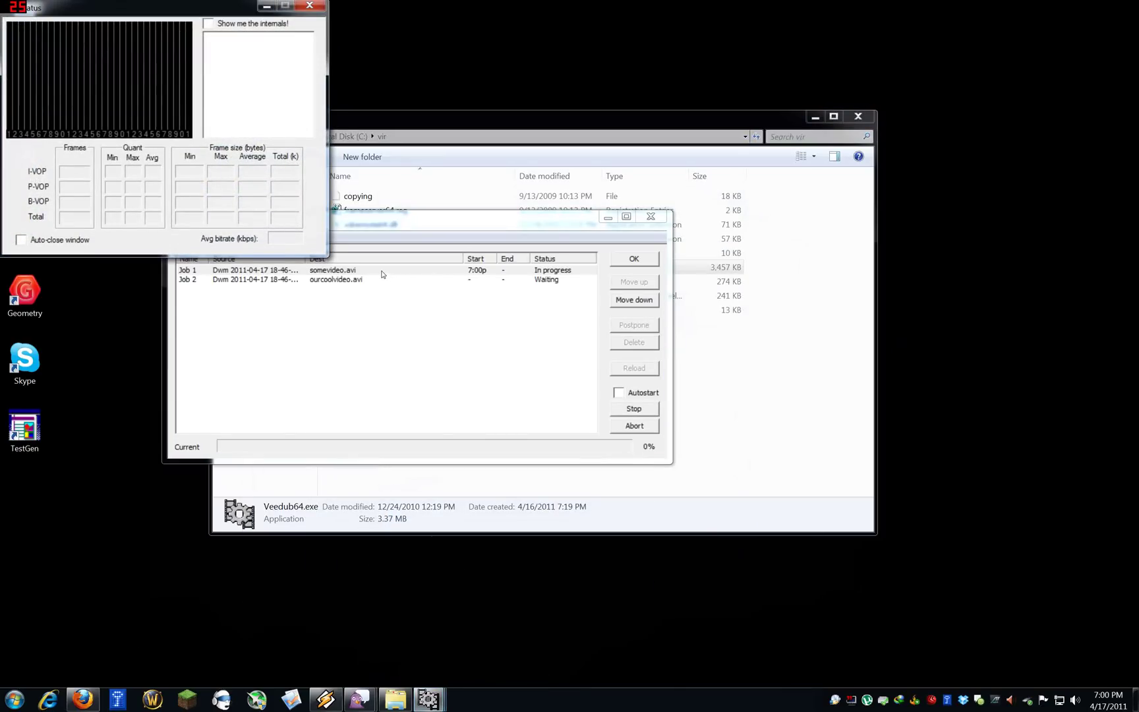
Place the Xvid Status window at the middle right, in front beside the job list
{"action": "left_click_drag", "start_coordinate": [224, 12], "coordinate": [822, 173]}
{"action": "mouse_move", "coordinate": [428, 698]}
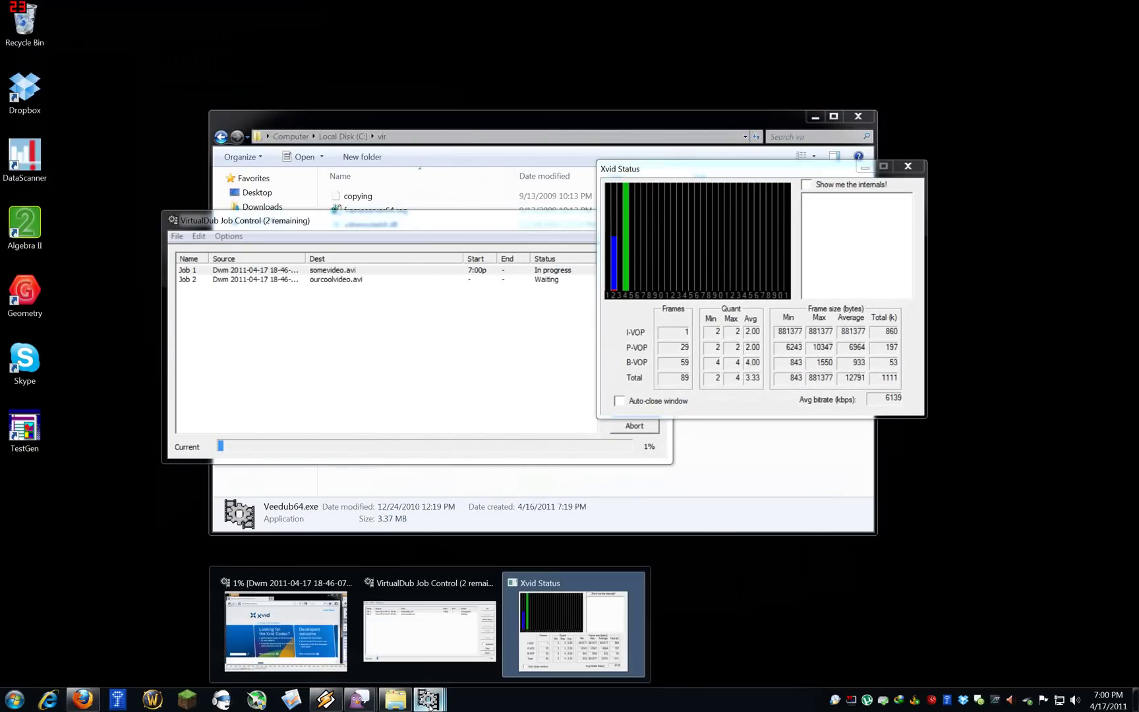
{"action": "left_click", "coordinate": [547, 632]}
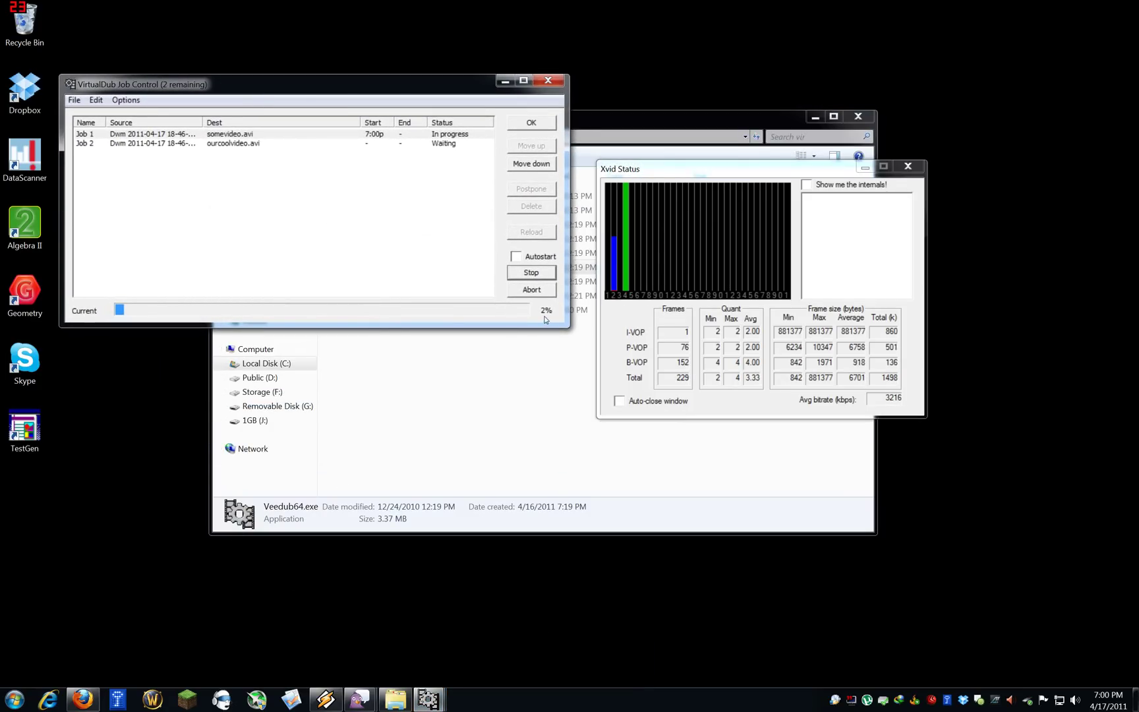
{"action": "mouse_move", "coordinate": [429, 703]}
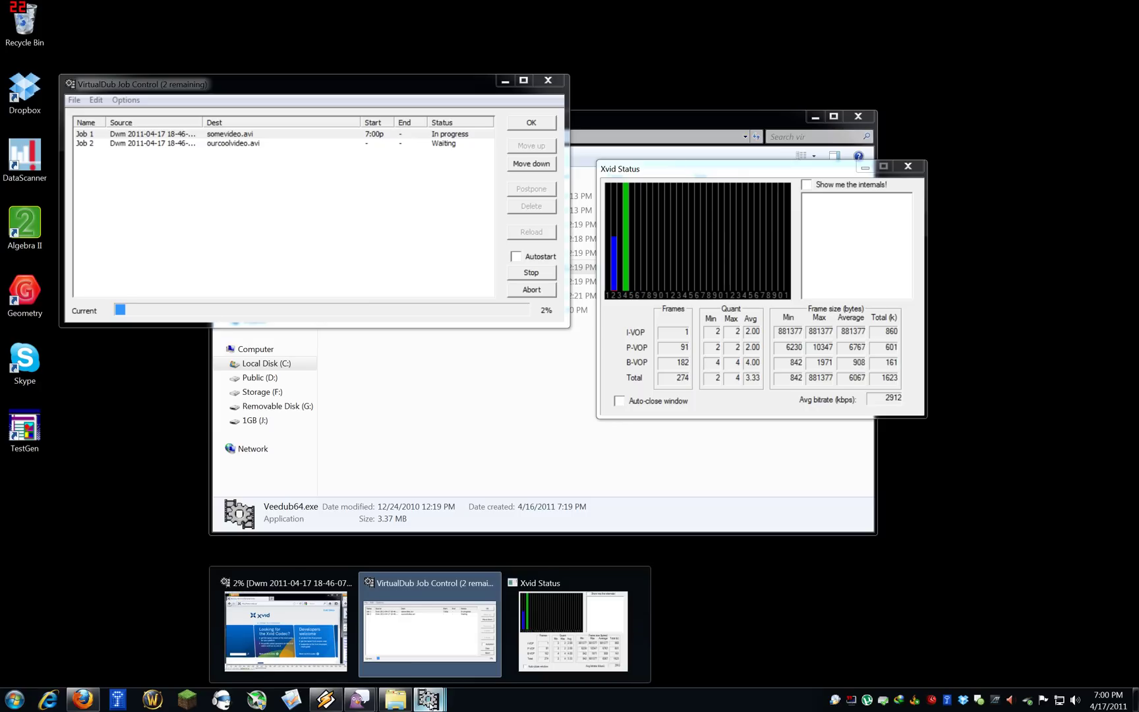